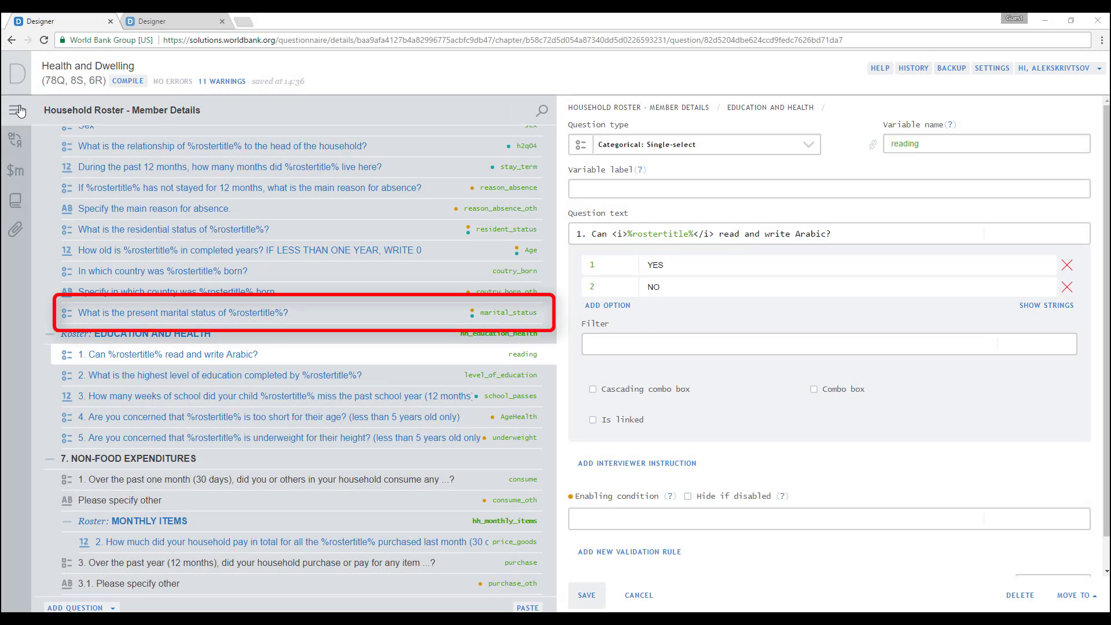
- Switch to the Household Information section from the sections panel
click(21, 110)
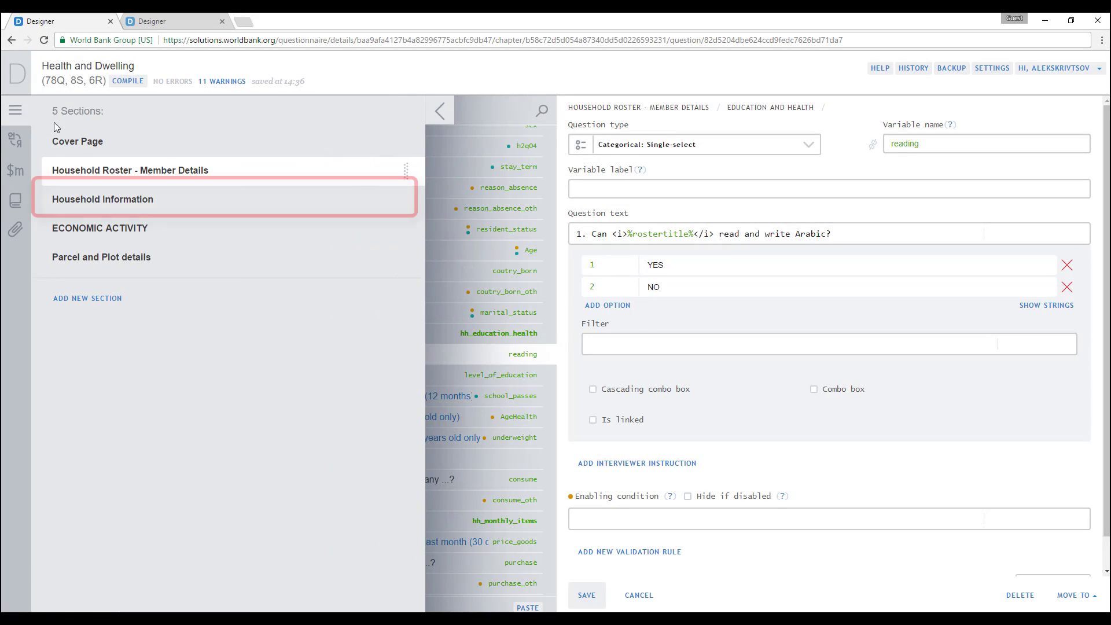
click(100, 197)
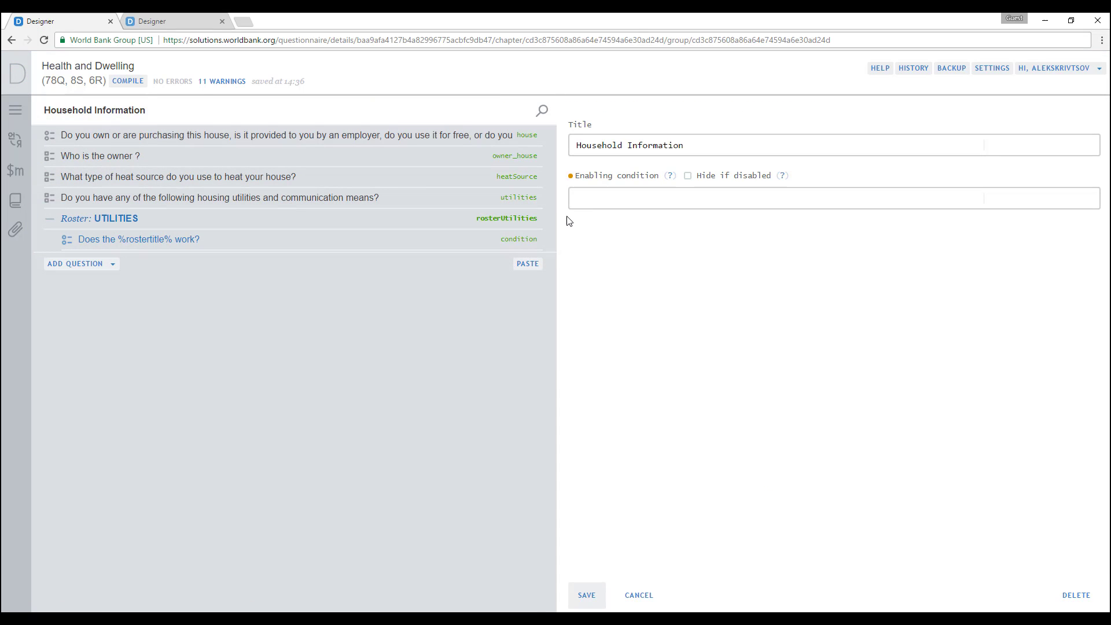
- Copy 'Who is the owner ?' and paste it after the land ownership question in Parcel and Plot details
right_click(489, 162)
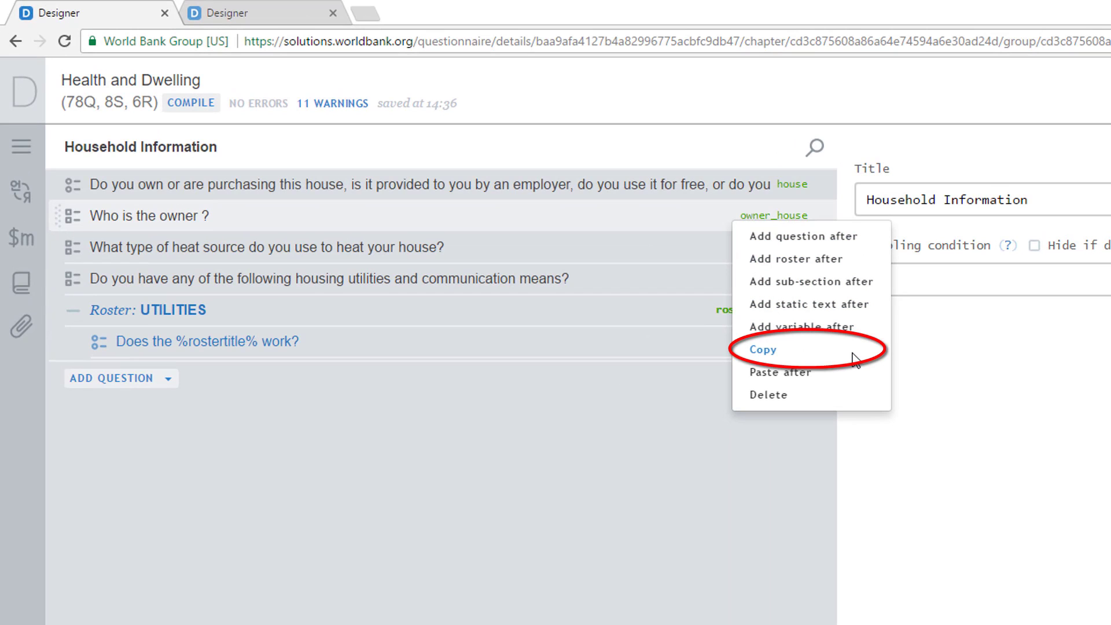
click(815, 347)
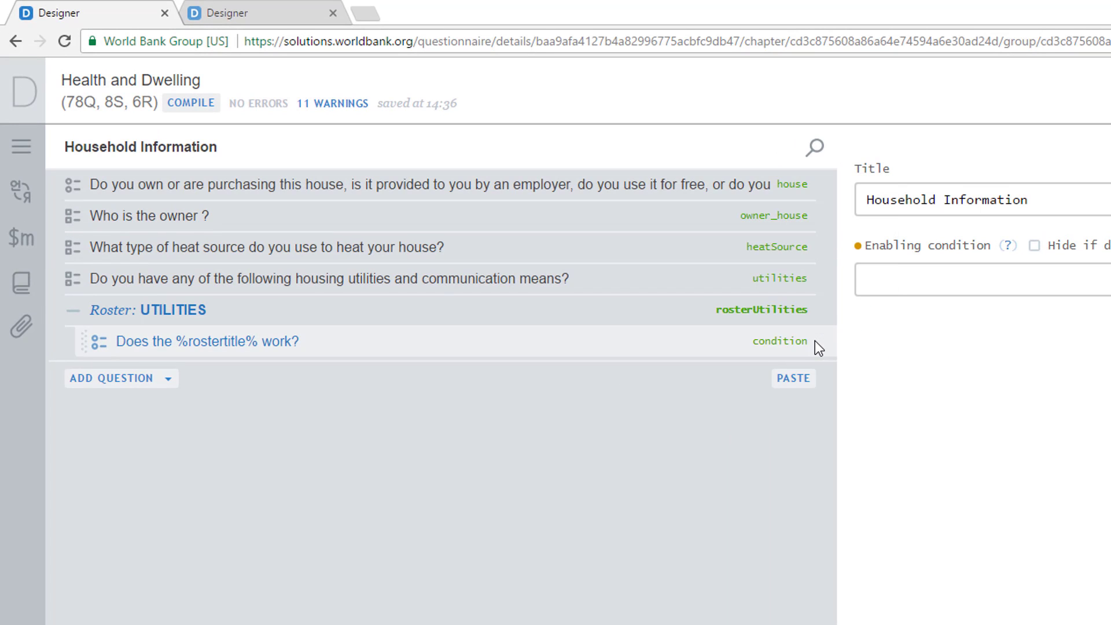
click(21, 147)
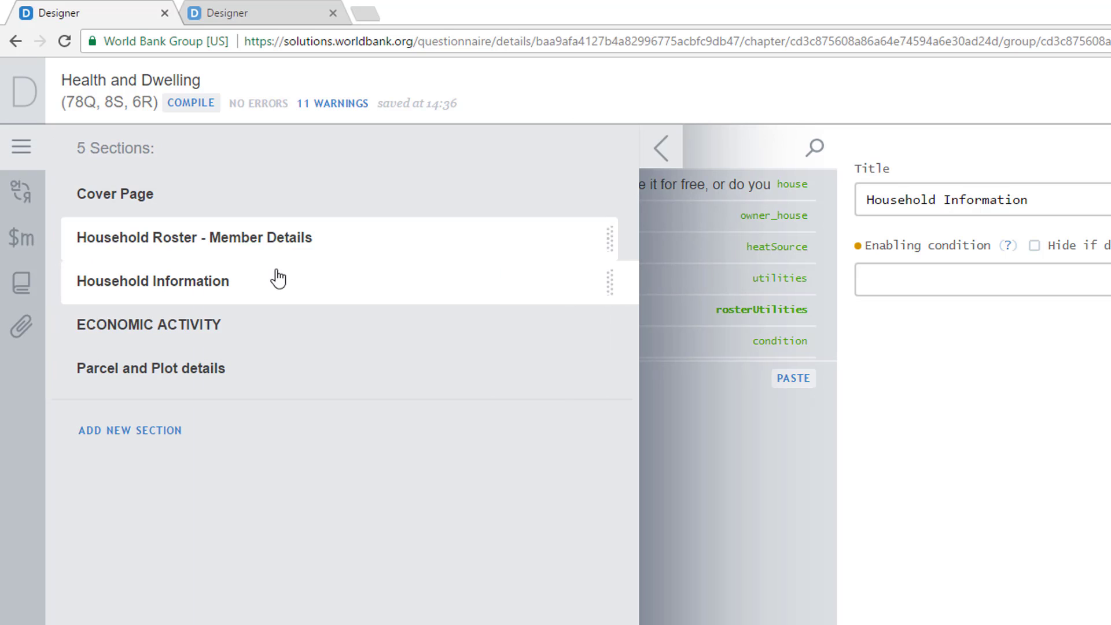
click(214, 367)
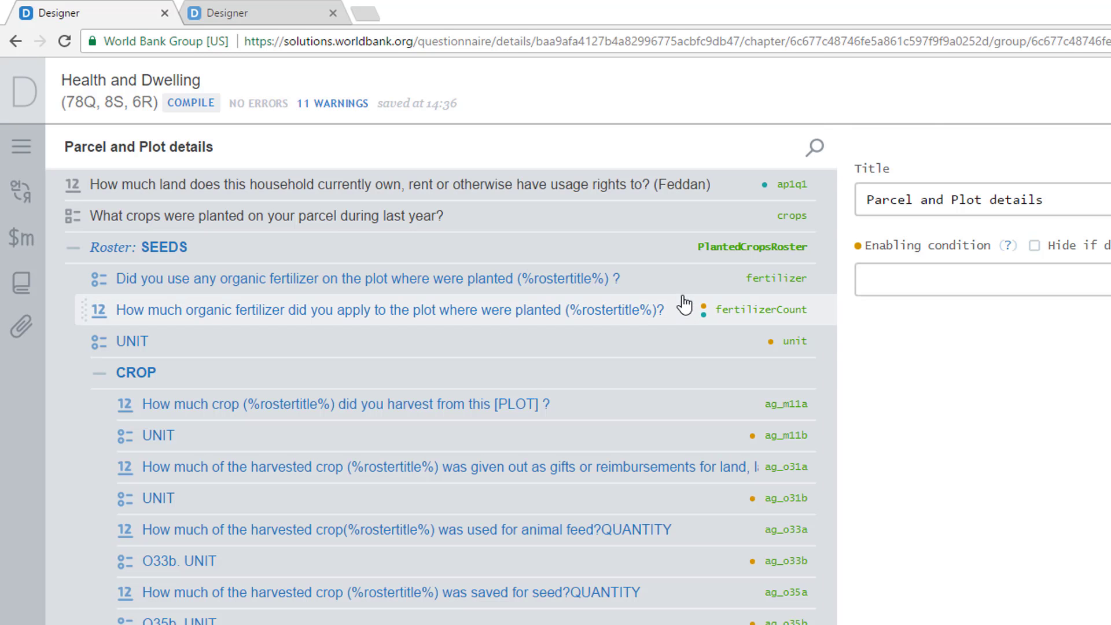
right_click(665, 188)
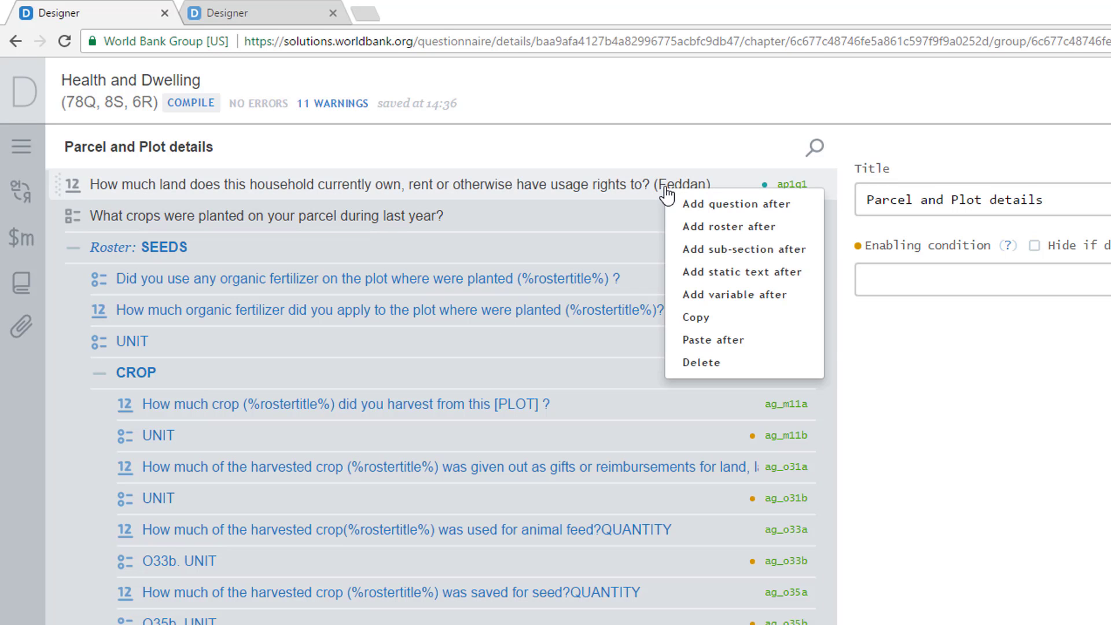
click(723, 340)
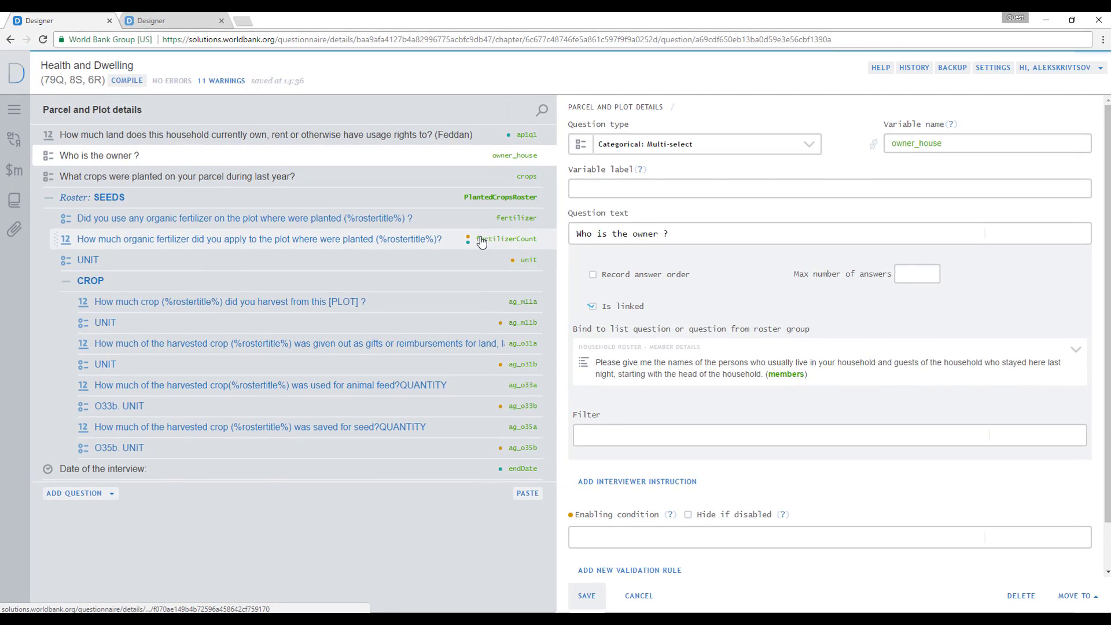
- Copy the MONTHLY ITEMS roster from Household Roster - Member Details and paste it after the heat source question
key(ctrl+w)
click(14, 108)
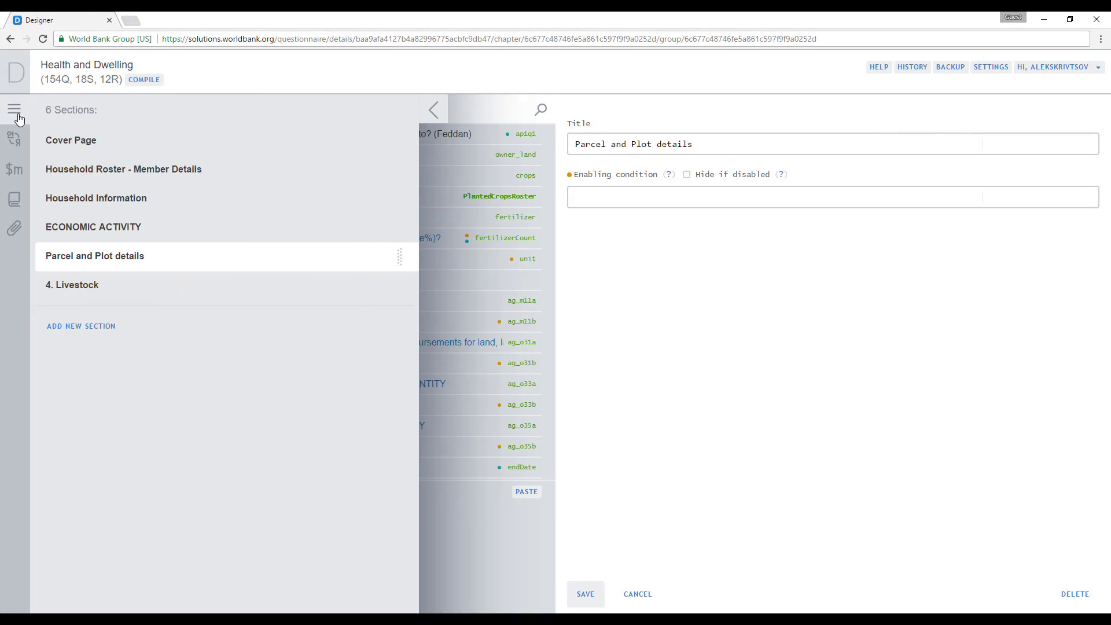
click(94, 170)
scroll(231, 492, down, 1)
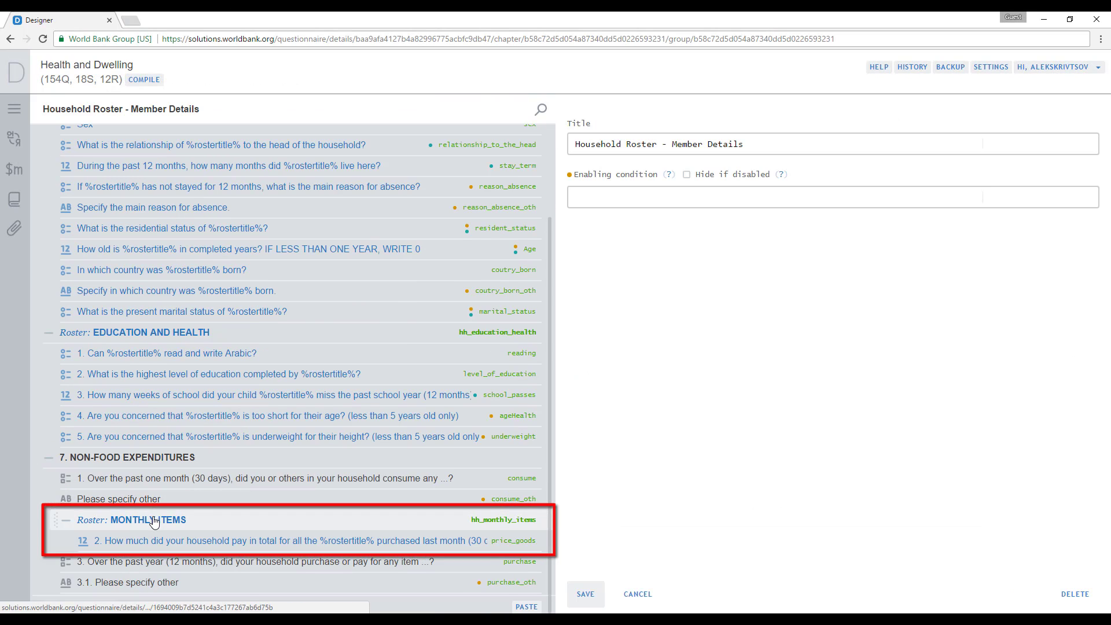
right_click(154, 522)
click(183, 574)
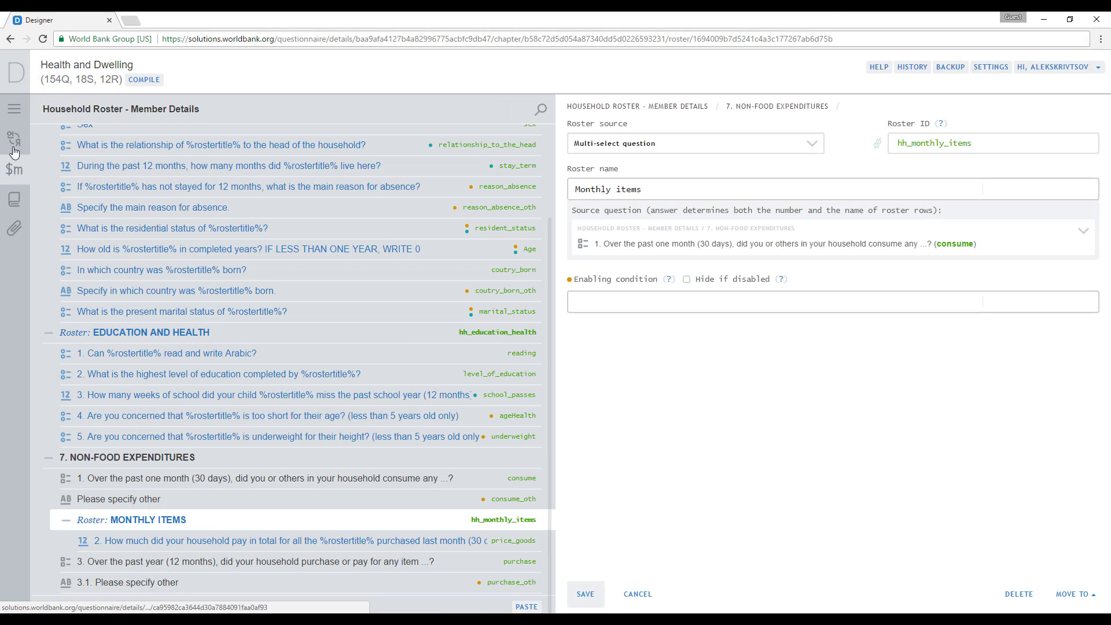
click(14, 109)
click(171, 203)
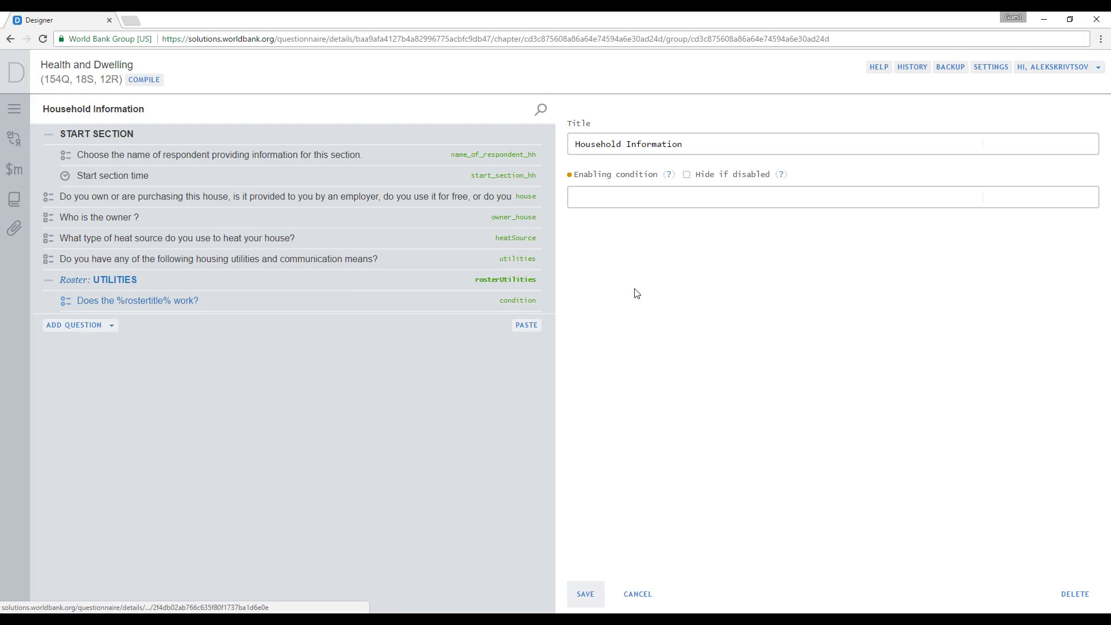
right_click(244, 239)
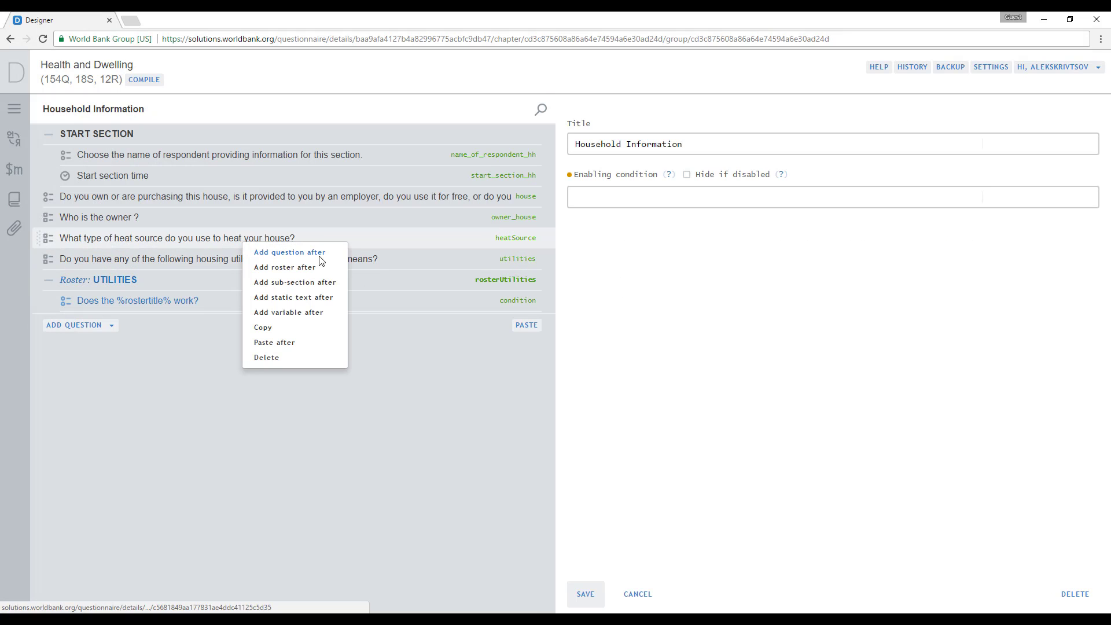
click(292, 345)
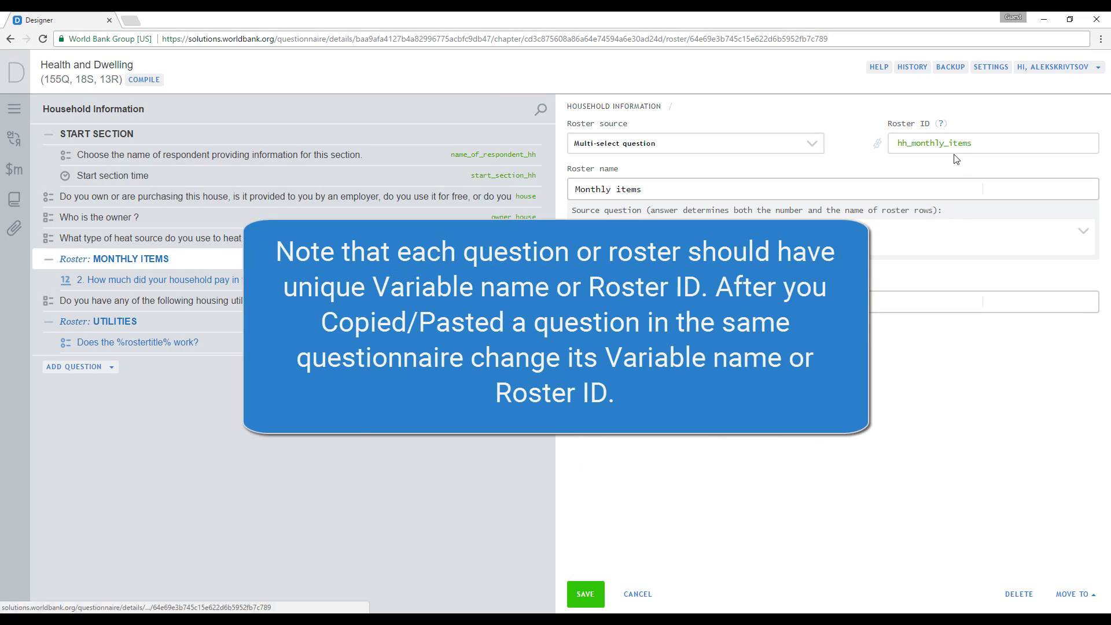
- Change the pasted roster's ID to hh_monthly_items_hs and save it
click(977, 145)
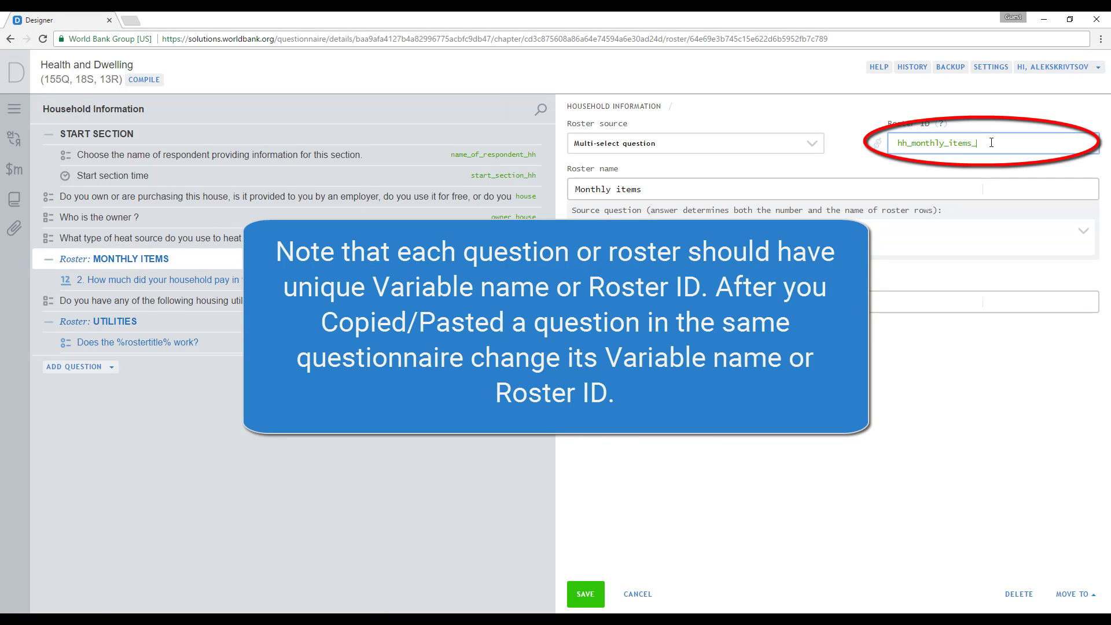
text(hs)
click(586, 594)
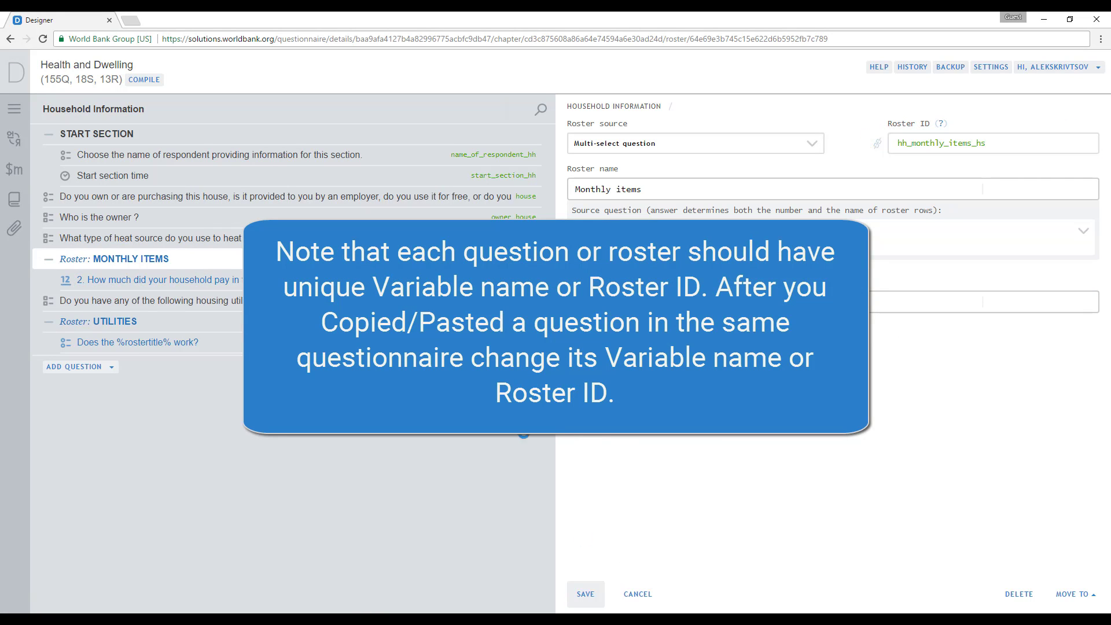
- Rename the roster's payment question variable to price_goods_hs and save
click(156, 280)
click(962, 149)
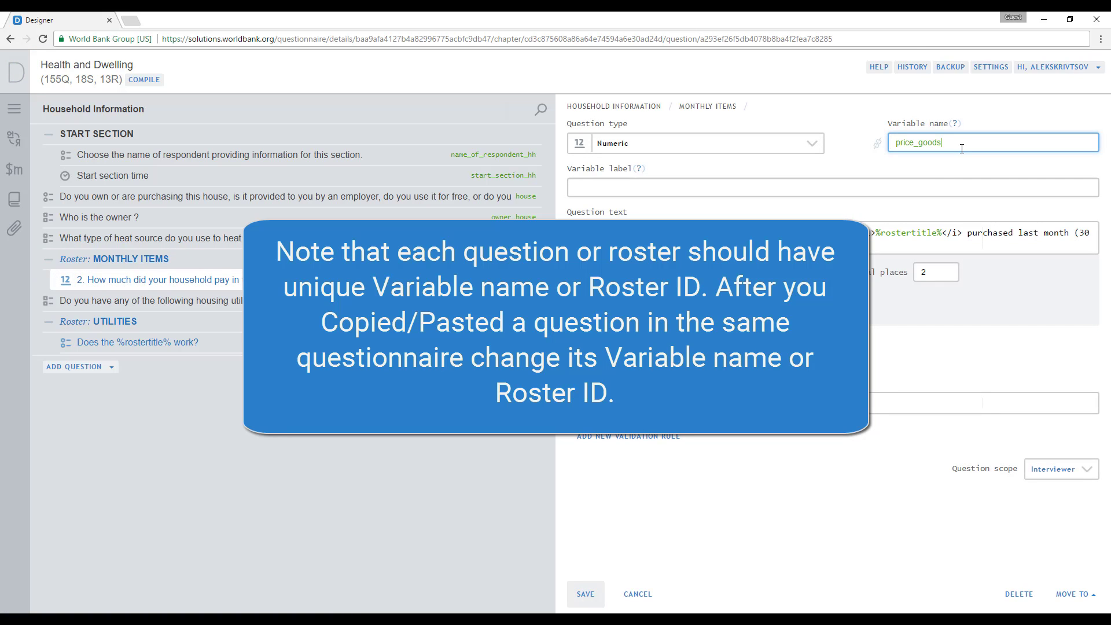
text(_hs)
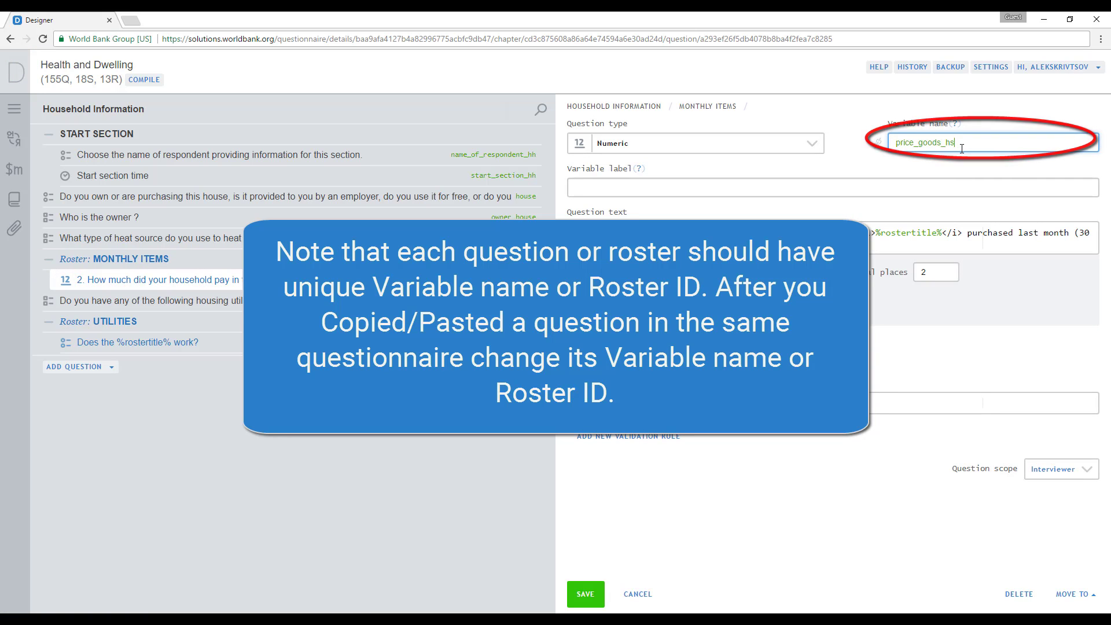
key(ctrl+s)
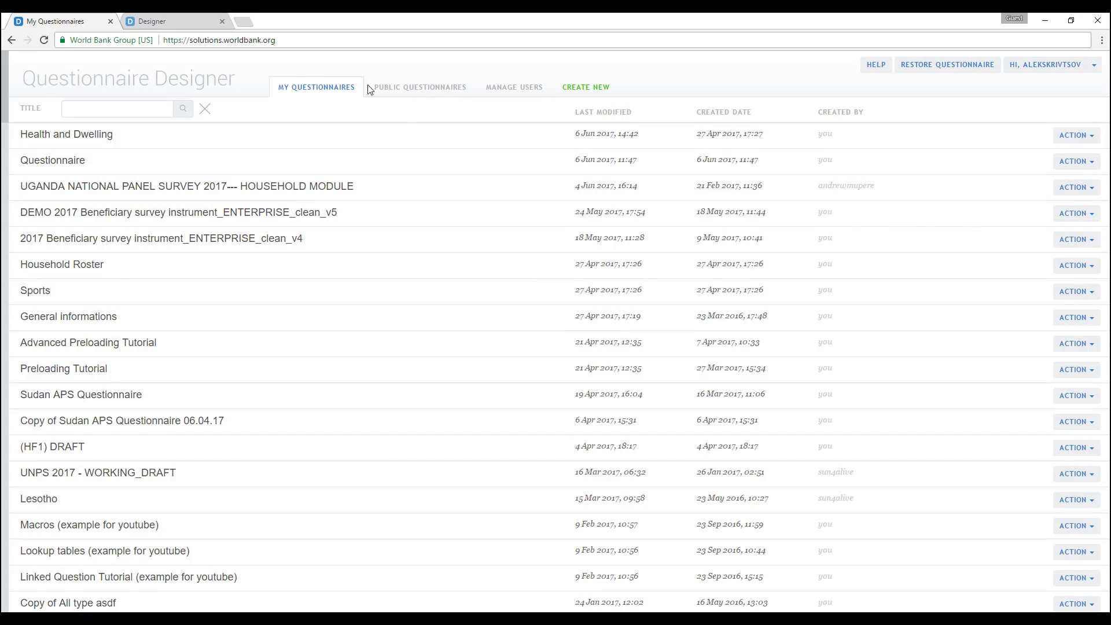
- Open the 'Questionnaire' entry from the Public Questionnaires list
click(367, 87)
scroll(408, 154, down, 3)
scroll(408, 154, down, 1)
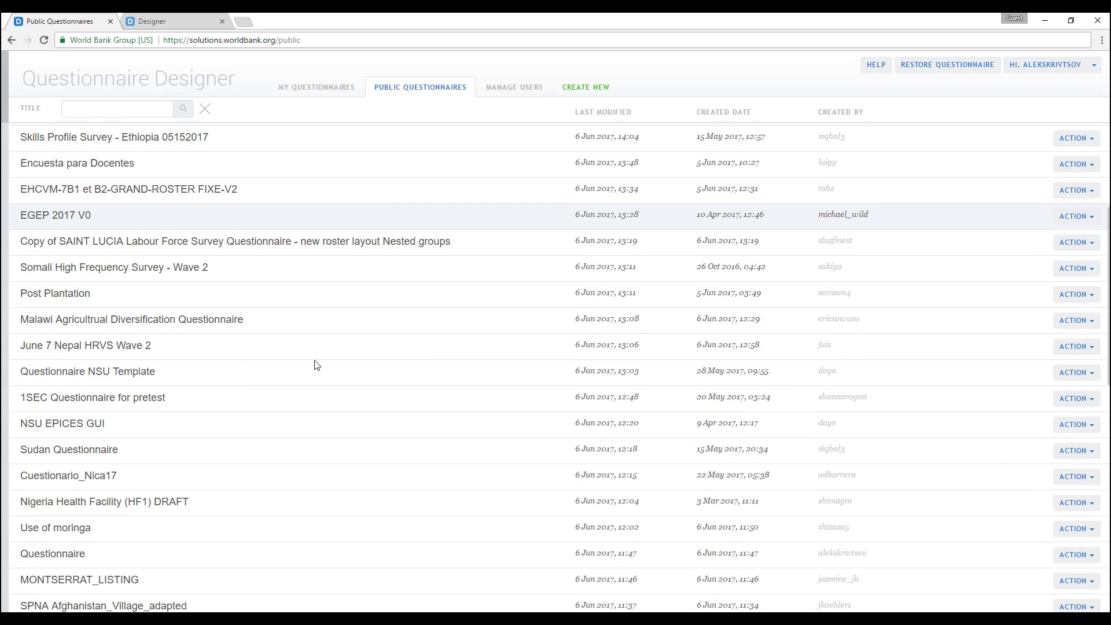
click(78, 557)
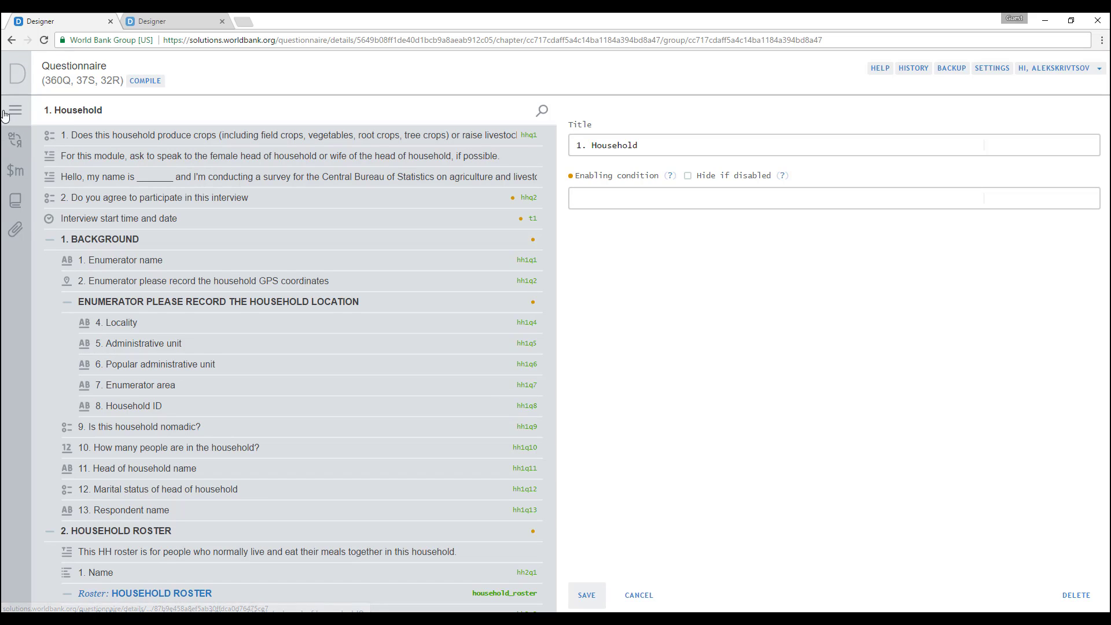
- Copy the 4. Livestock section and paste it after Parcel and Plot details
click(15, 110)
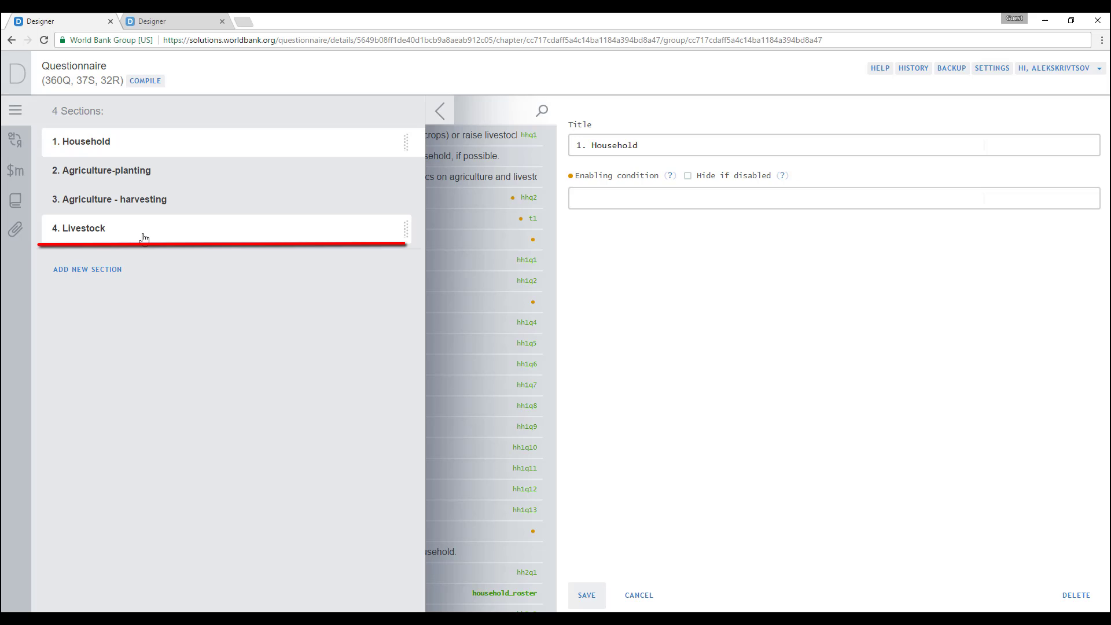
right_click(96, 230)
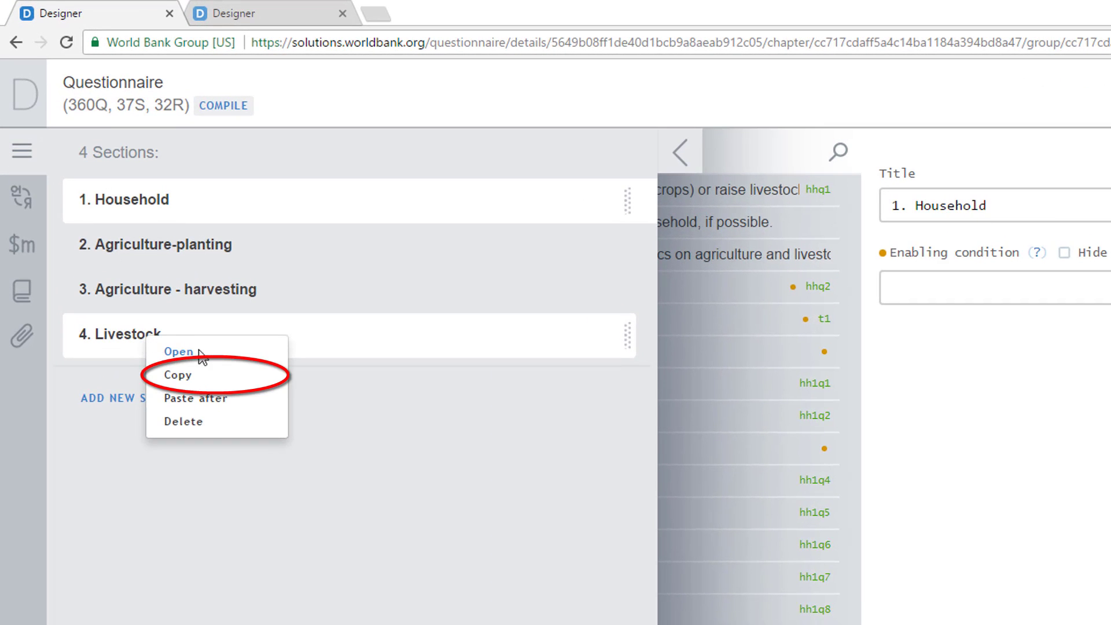
click(189, 378)
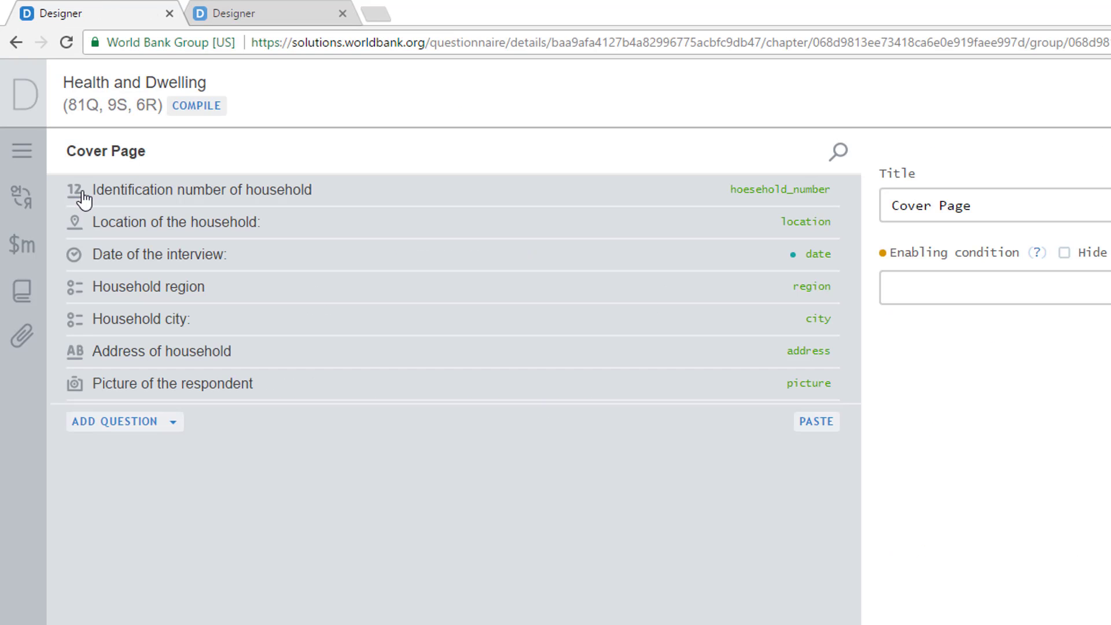
click(31, 164)
right_click(206, 389)
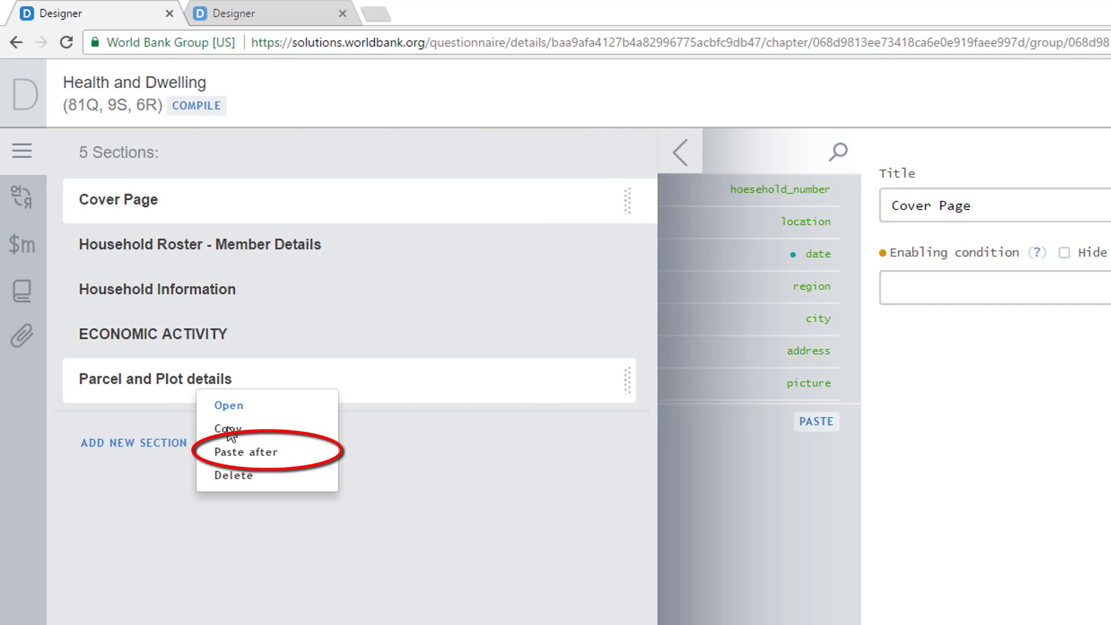
click(231, 454)
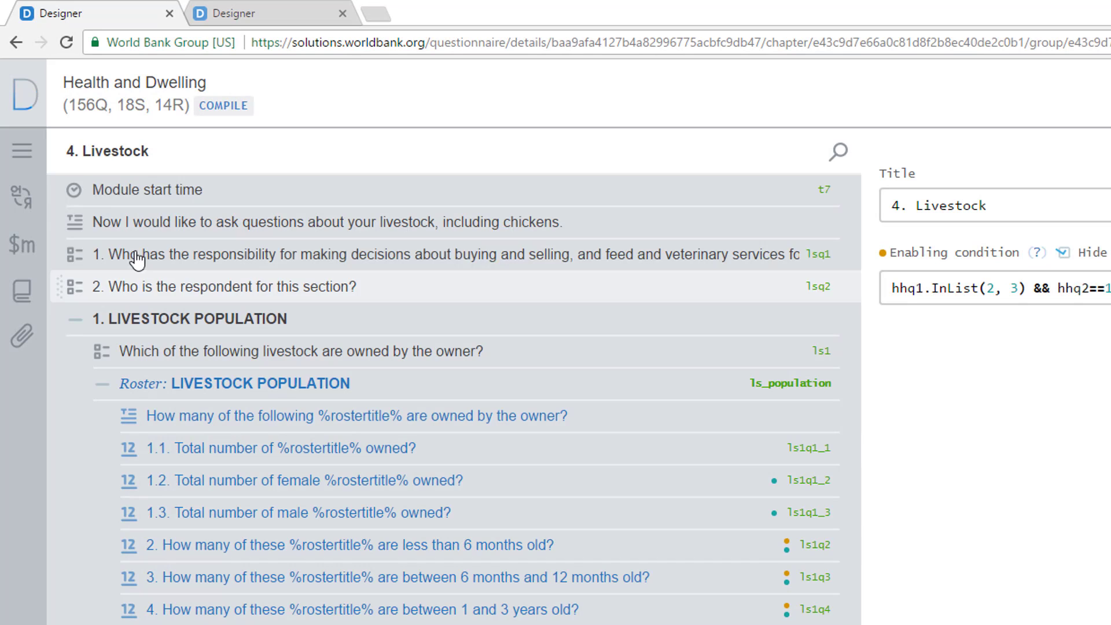
- Check the sections list for the new 4. Livestock entry, then close the panel
click(21, 151)
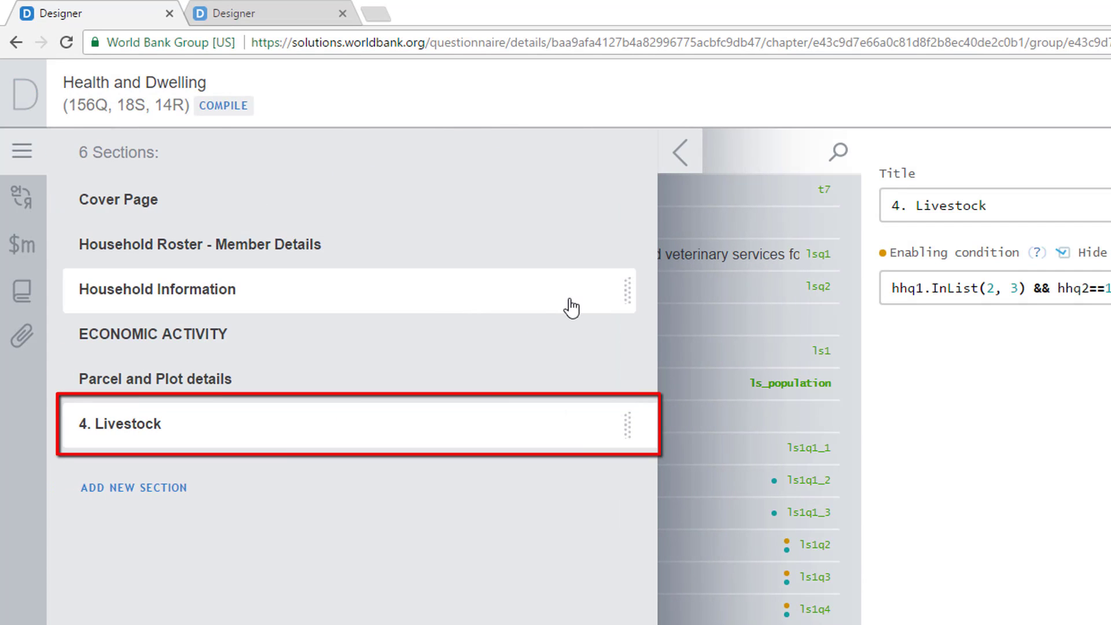
click(700, 154)
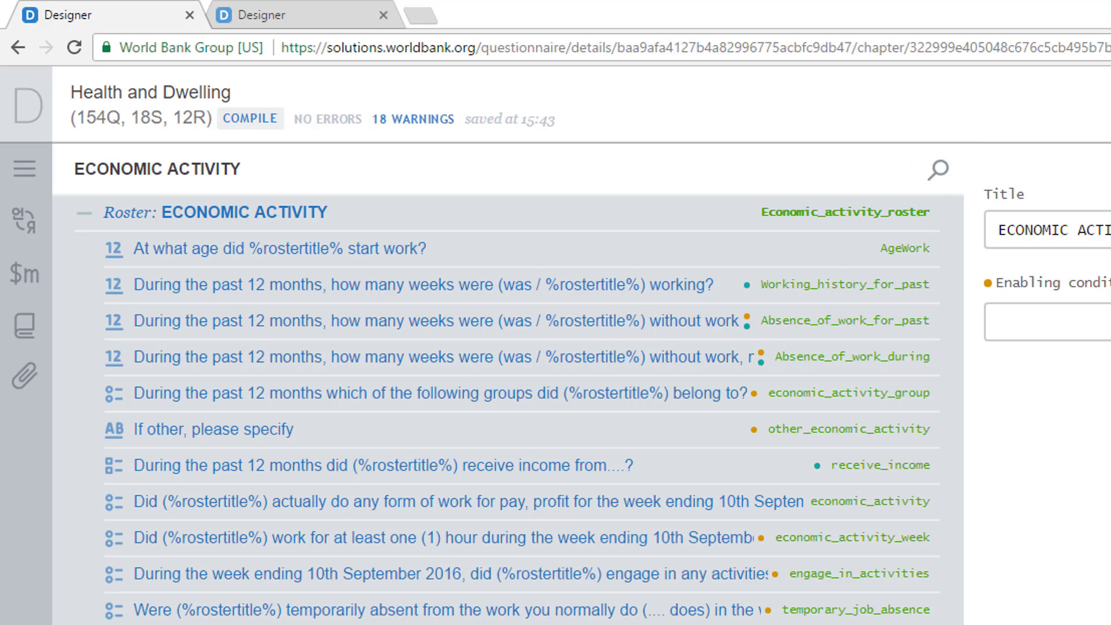
- Search the section for 'return to work', leaving return_to_work1 and return_to_work listed
click(939, 171)
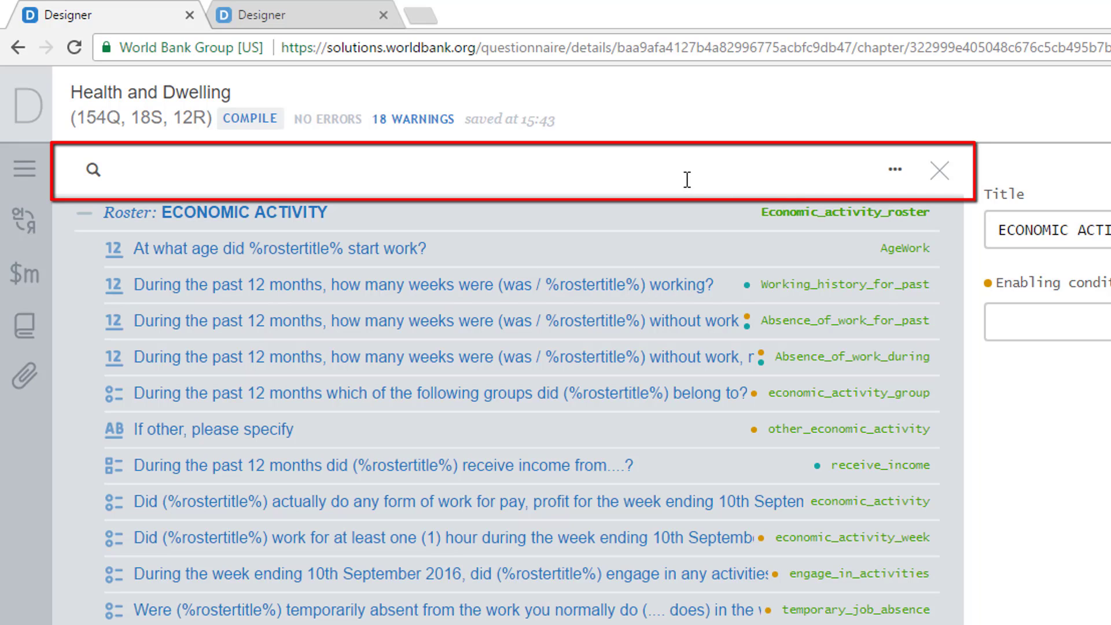
text(return to work)
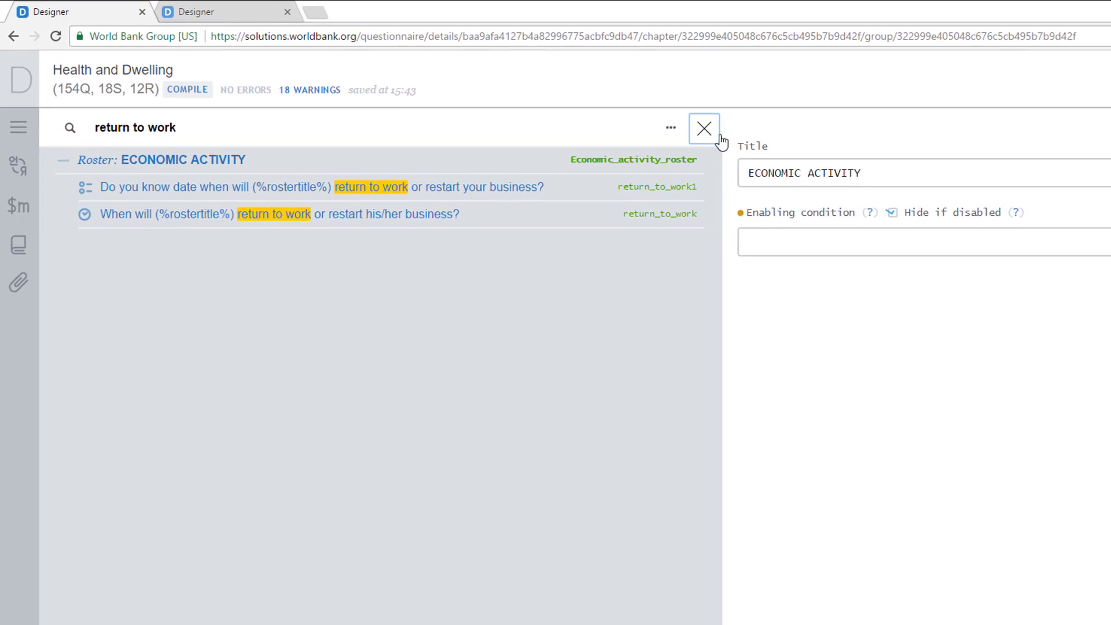
- Clear the 'return to work' search and open the Find and replace dialog
click(718, 135)
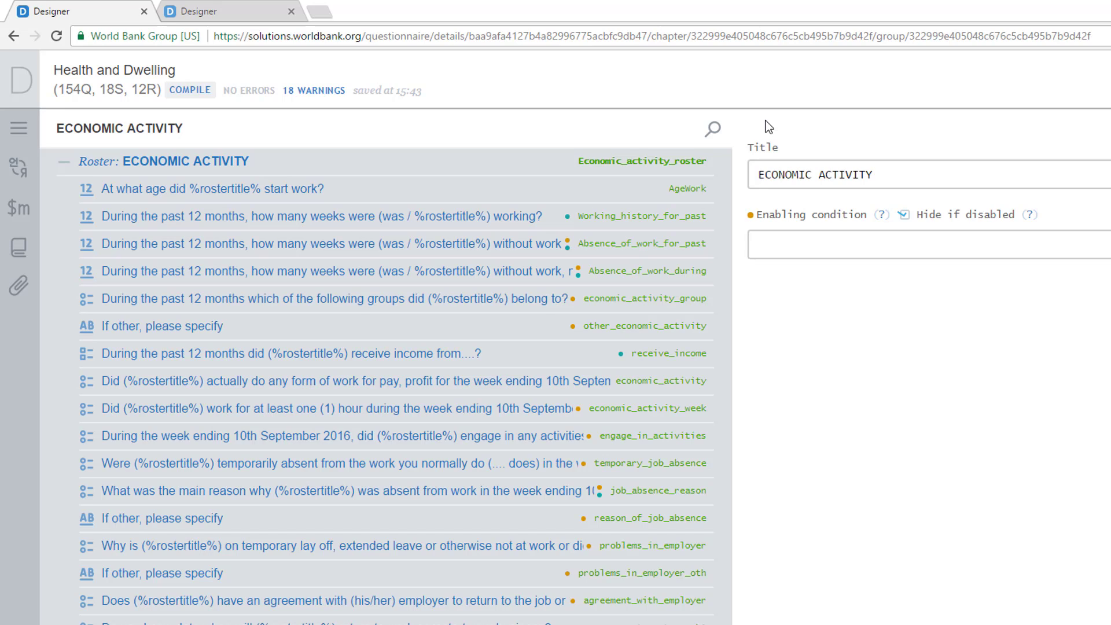
click(713, 128)
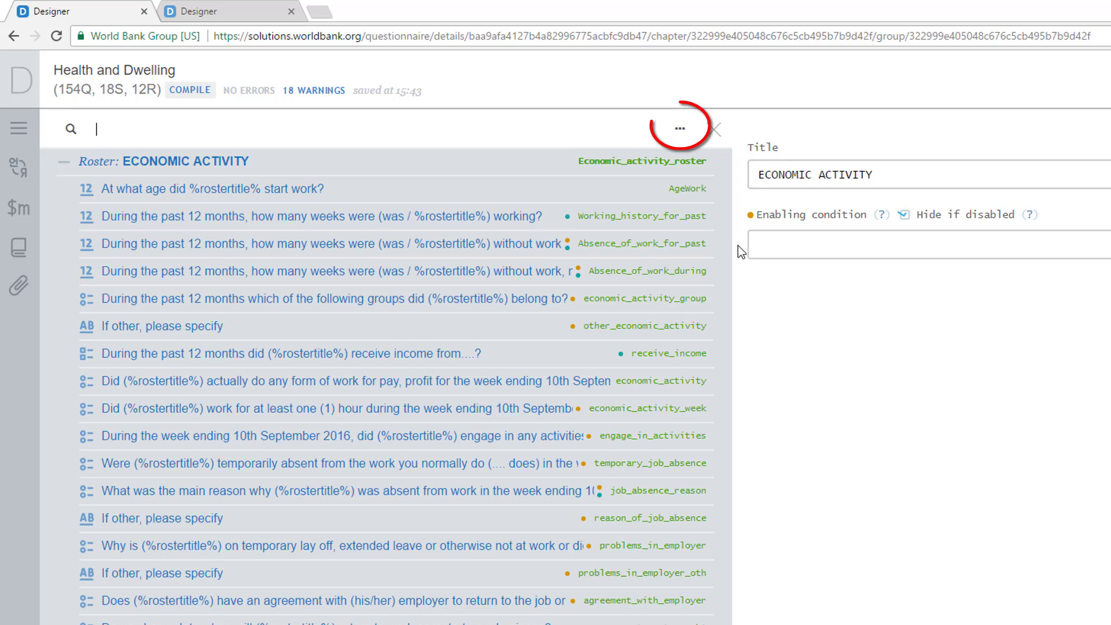
click(680, 128)
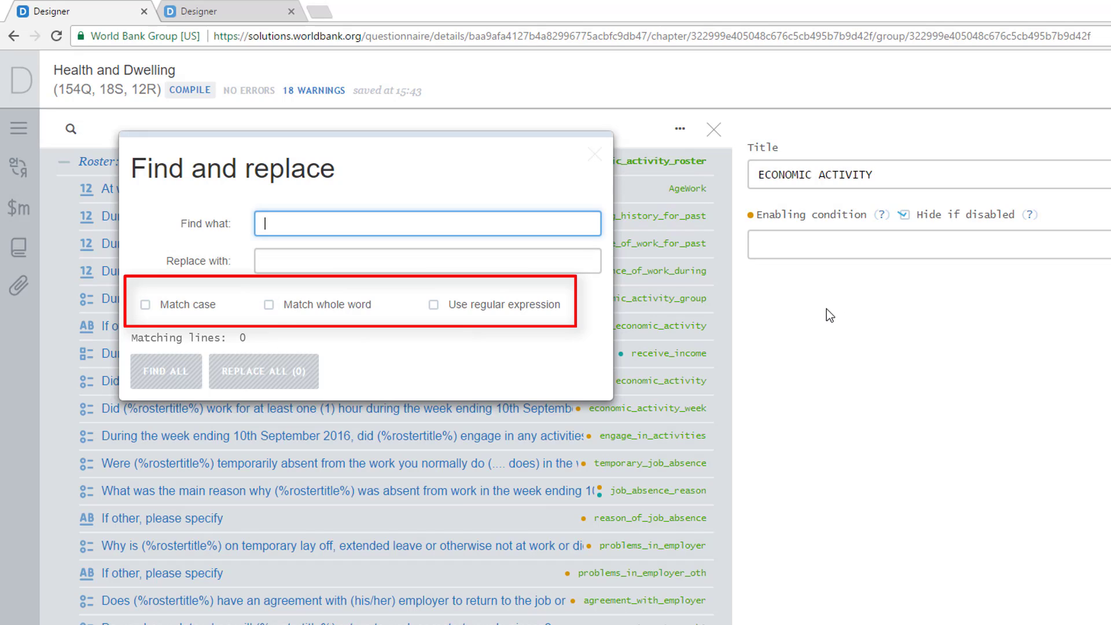
- Find all 33 'Age' matches and step through them to the ageHealth question
text(Age)
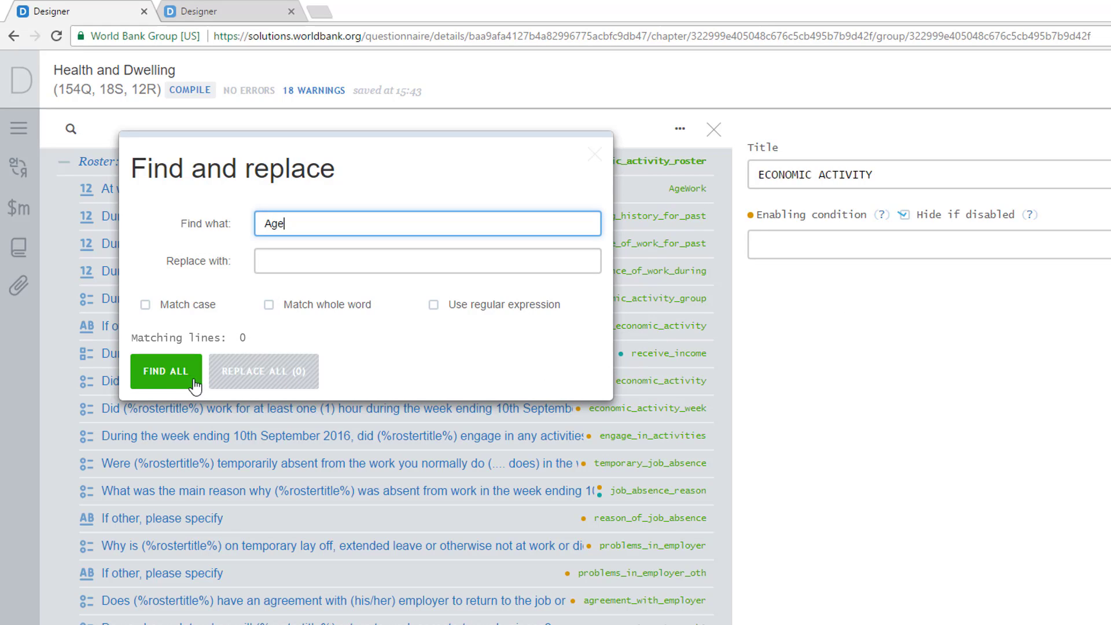
click(165, 371)
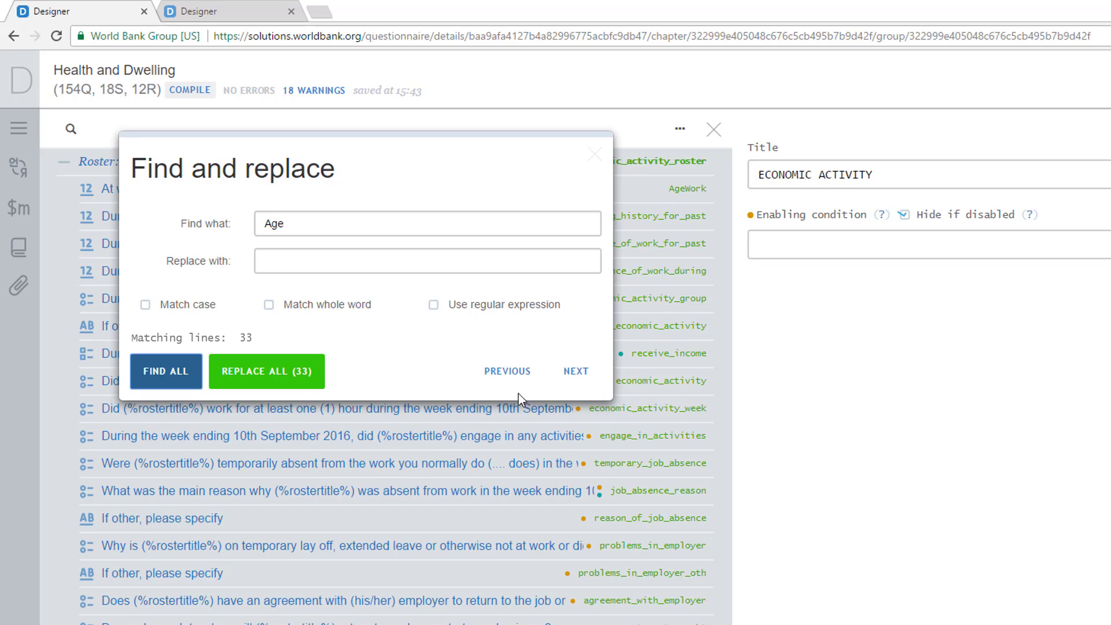
click(573, 376)
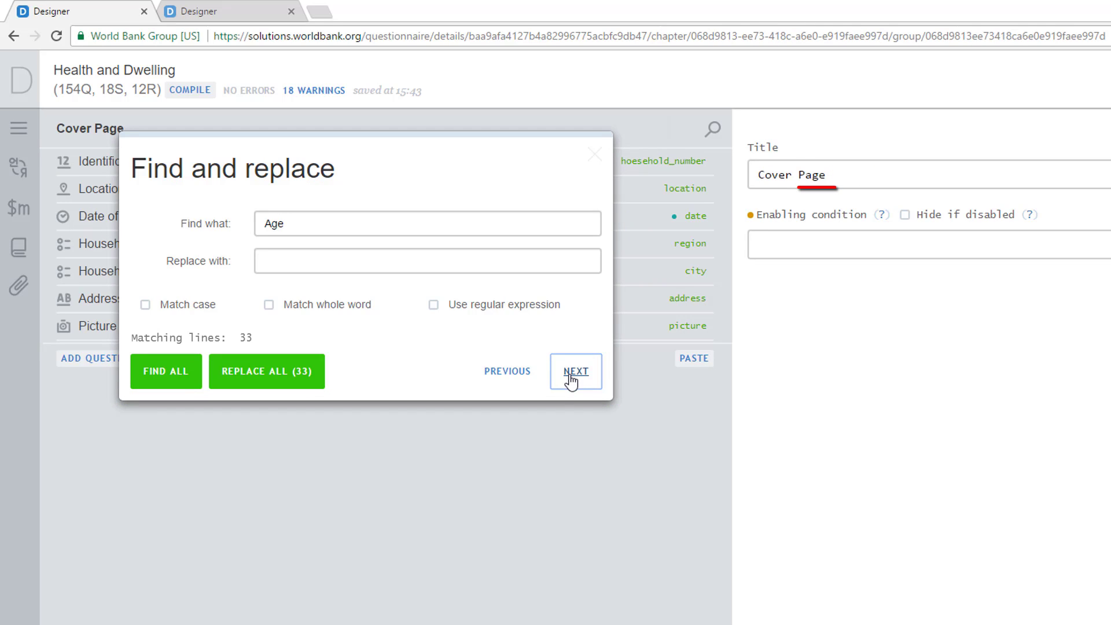
click(572, 379)
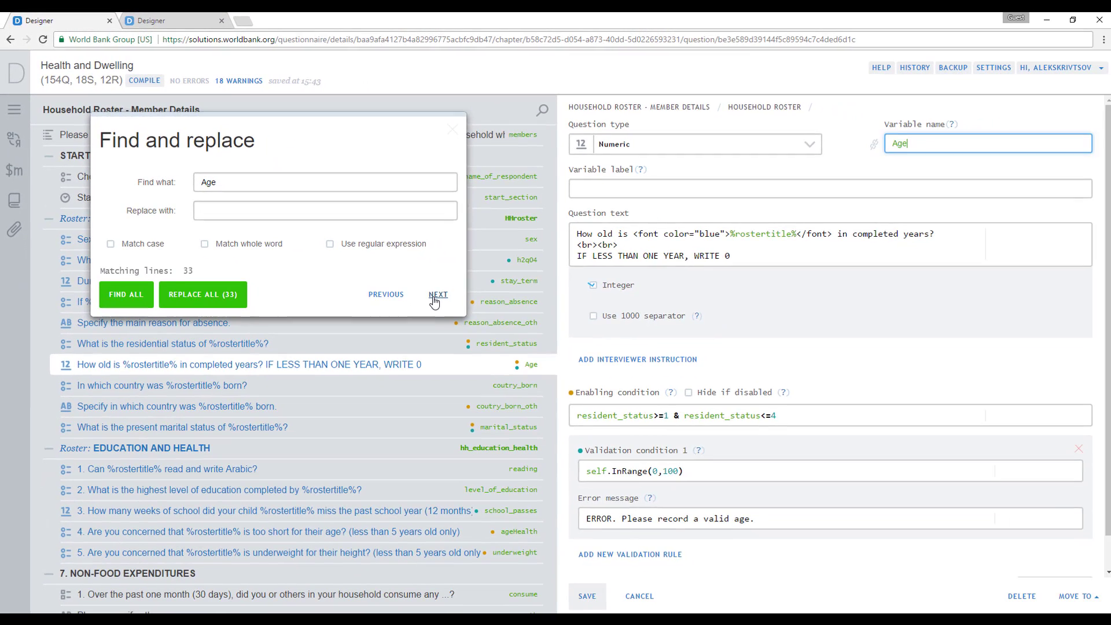
click(435, 296)
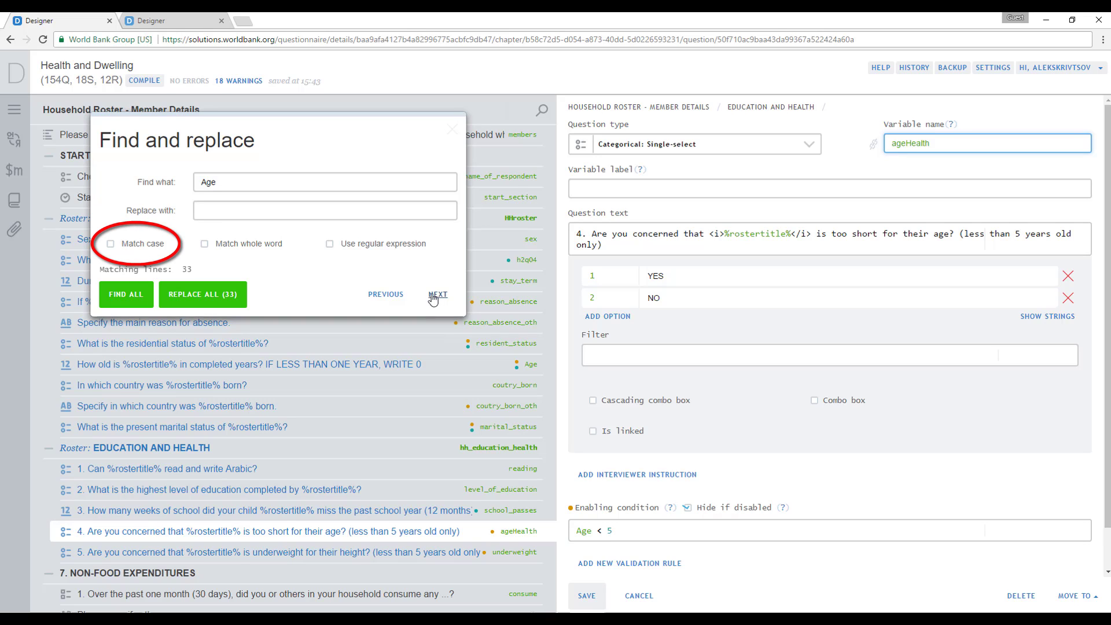
- Re-run the Age search with Match case on (6 matches), stepping to the Age and underweight questions
click(111, 244)
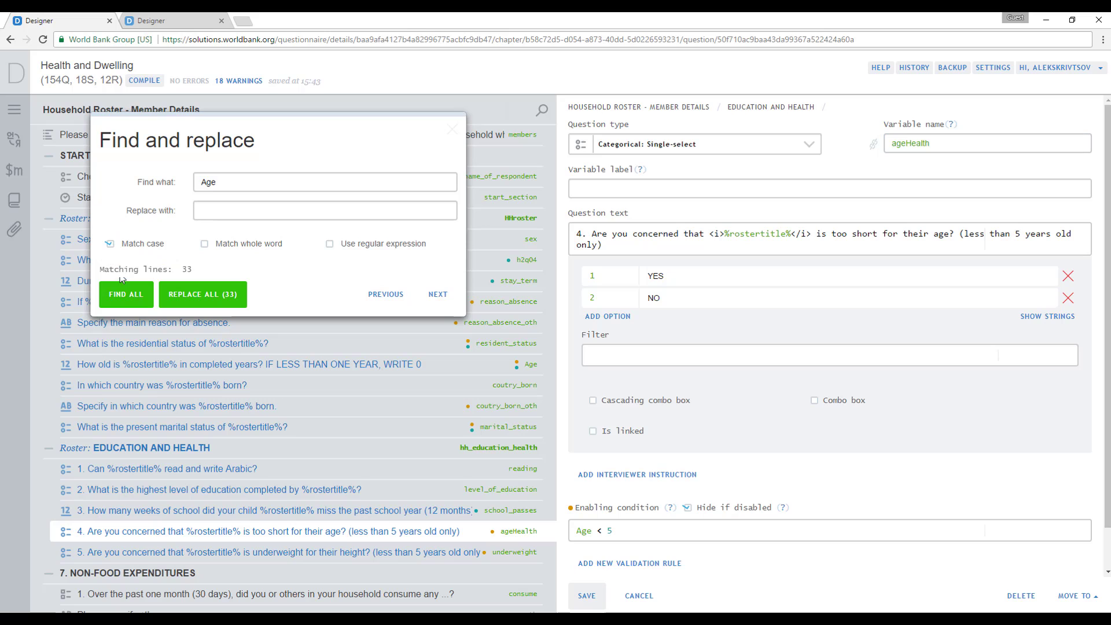
click(122, 295)
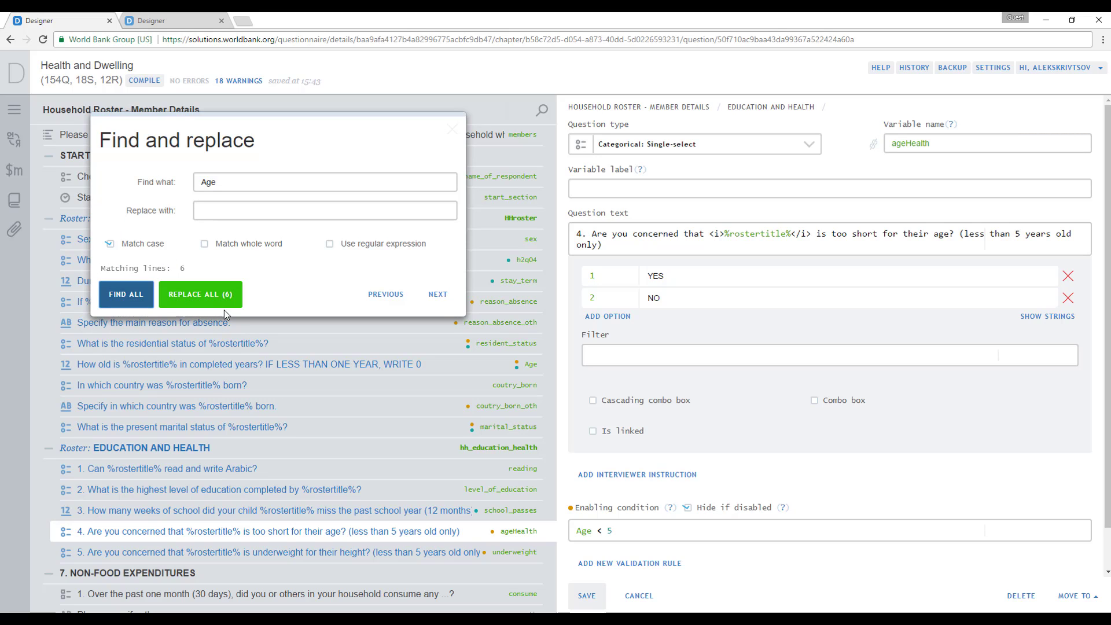
click(437, 294)
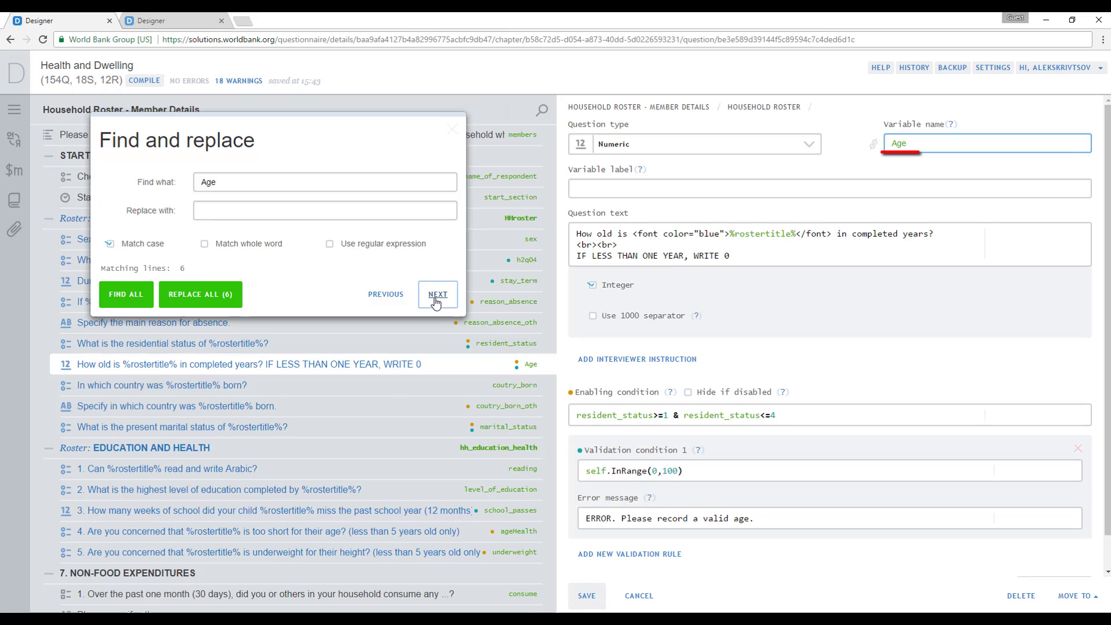
click(437, 296)
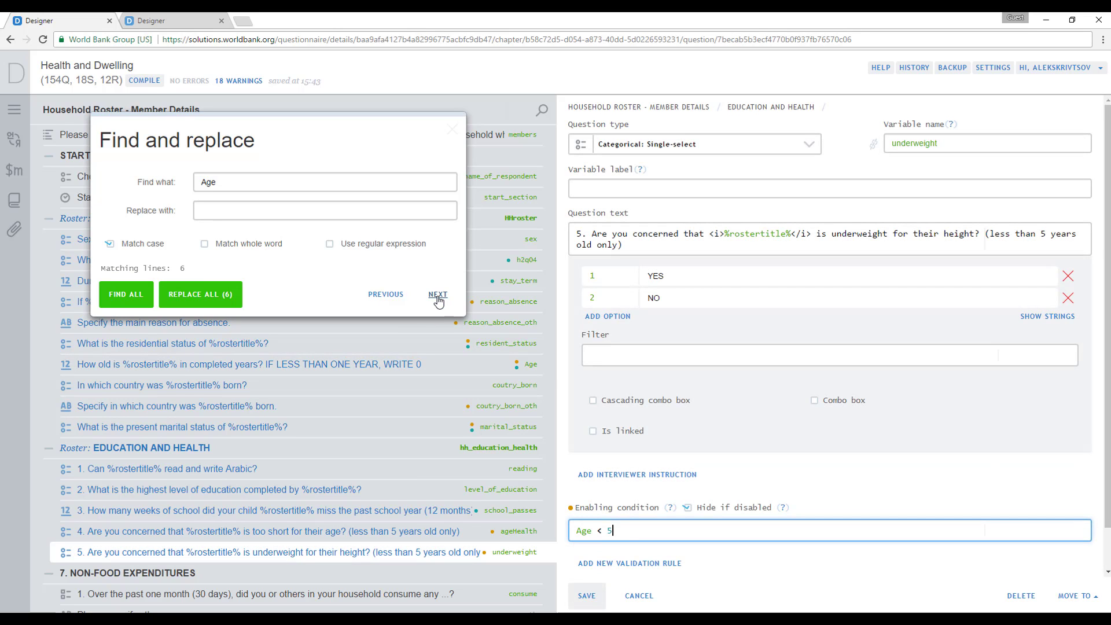
- Re-run the Age search with Match whole word instead (10 matches), stepping to Age and ageHealth
click(109, 243)
click(204, 244)
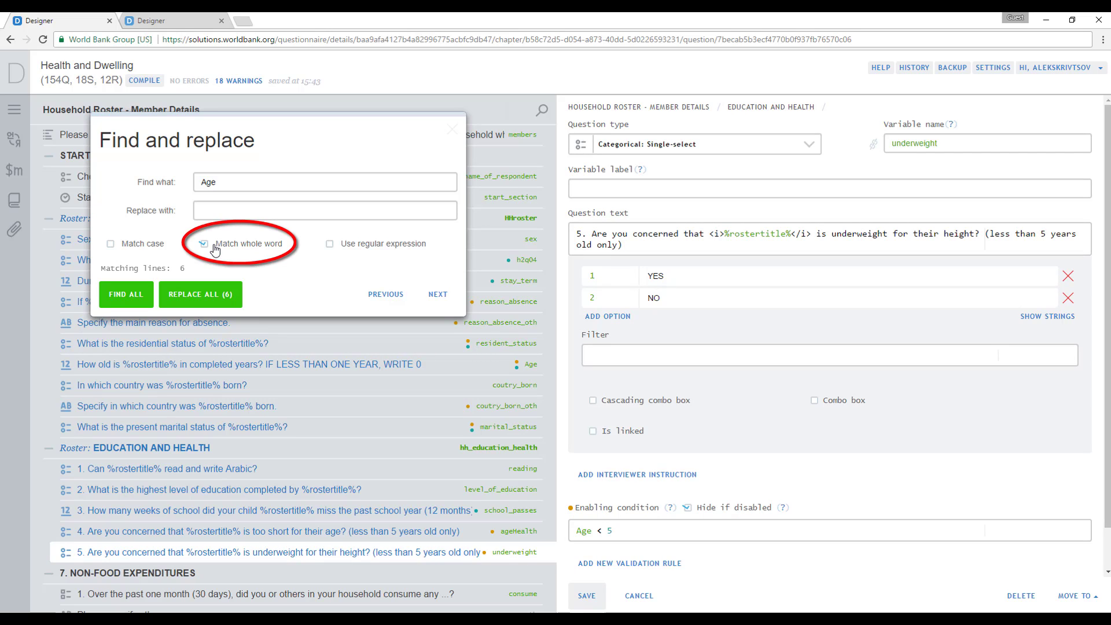
click(134, 305)
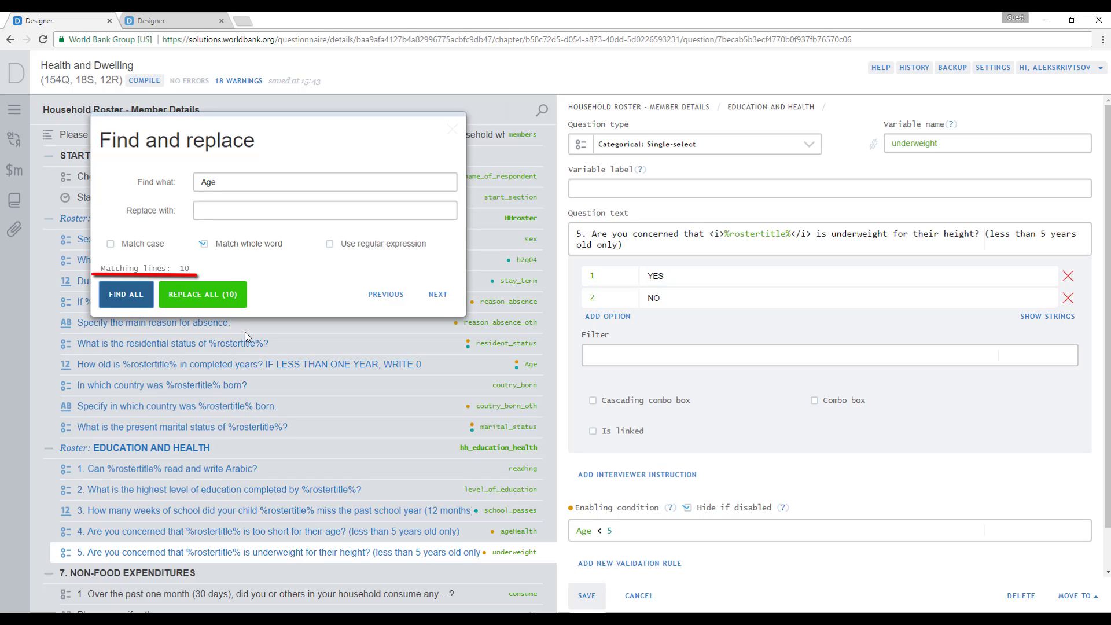
click(437, 298)
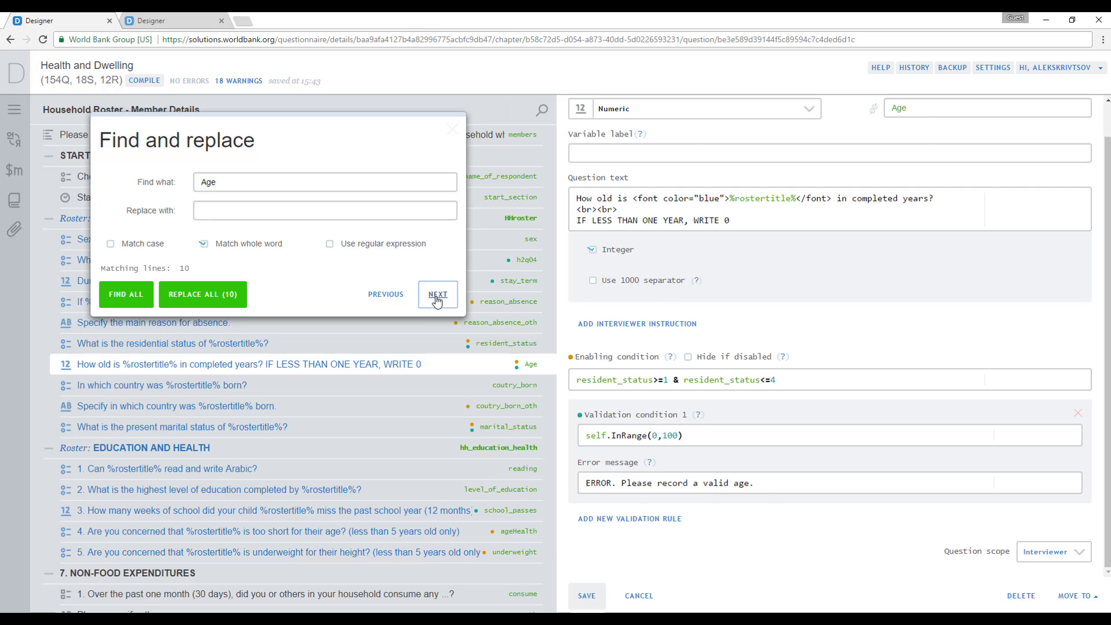
click(437, 298)
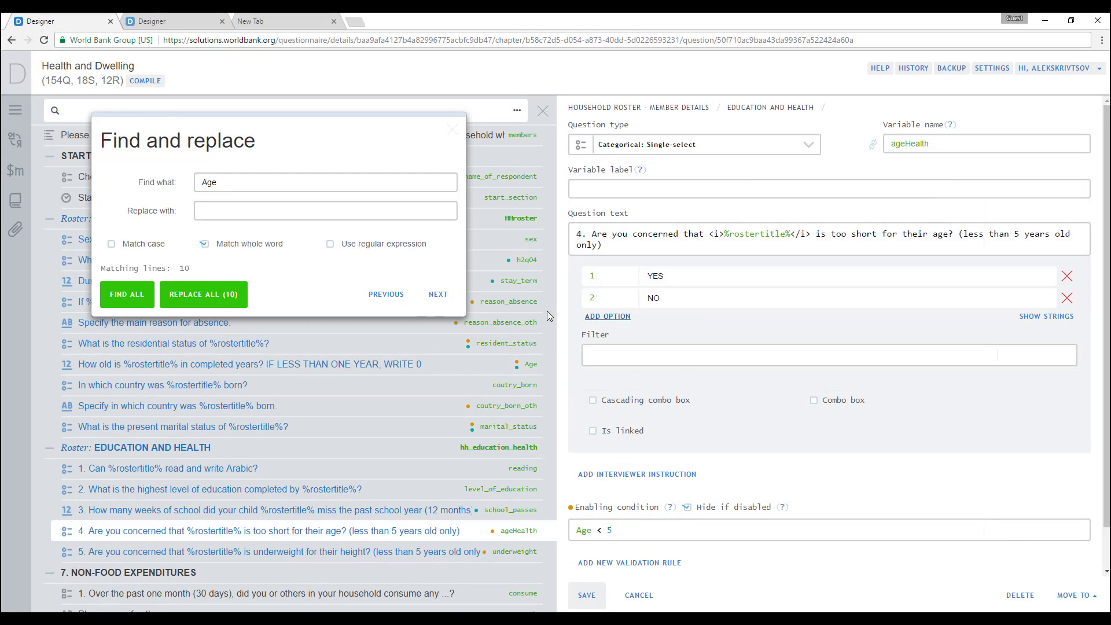
- Switch to regular-expression mode and find all lines matching ^(.*ge)$ (8 matches)
click(219, 247)
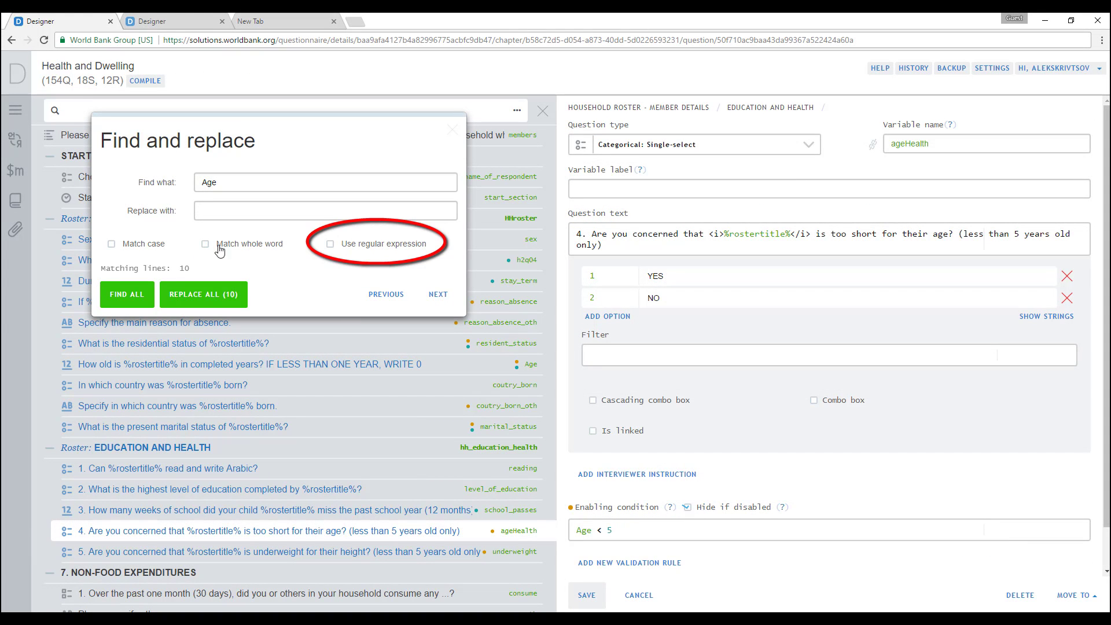
click(330, 243)
click(287, 181)
key(ctrl+a)
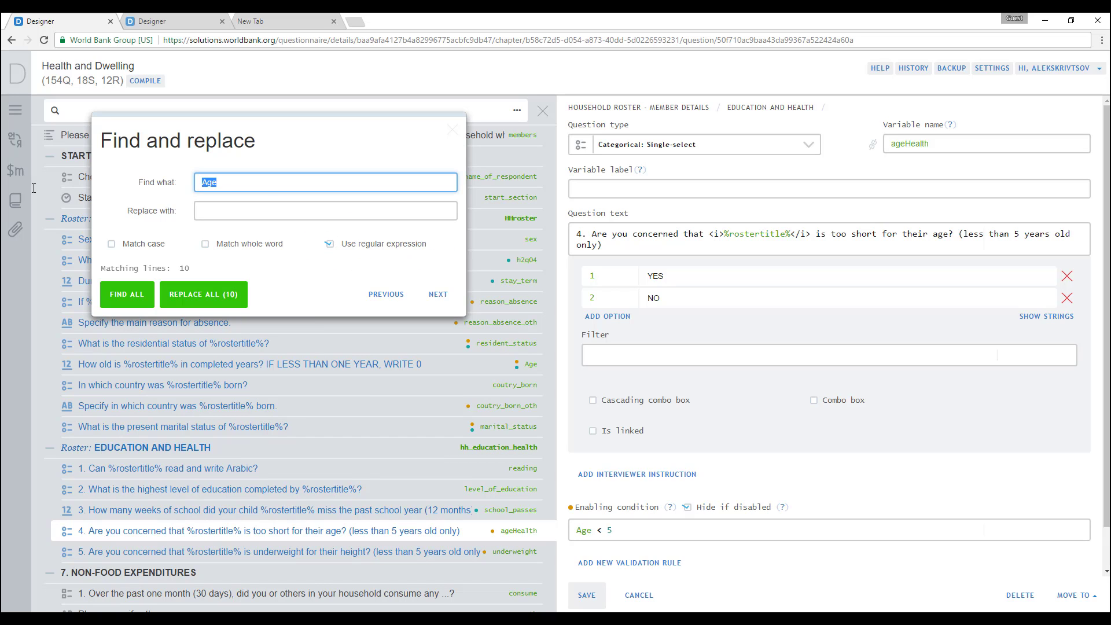
text(^(.*ge)$)
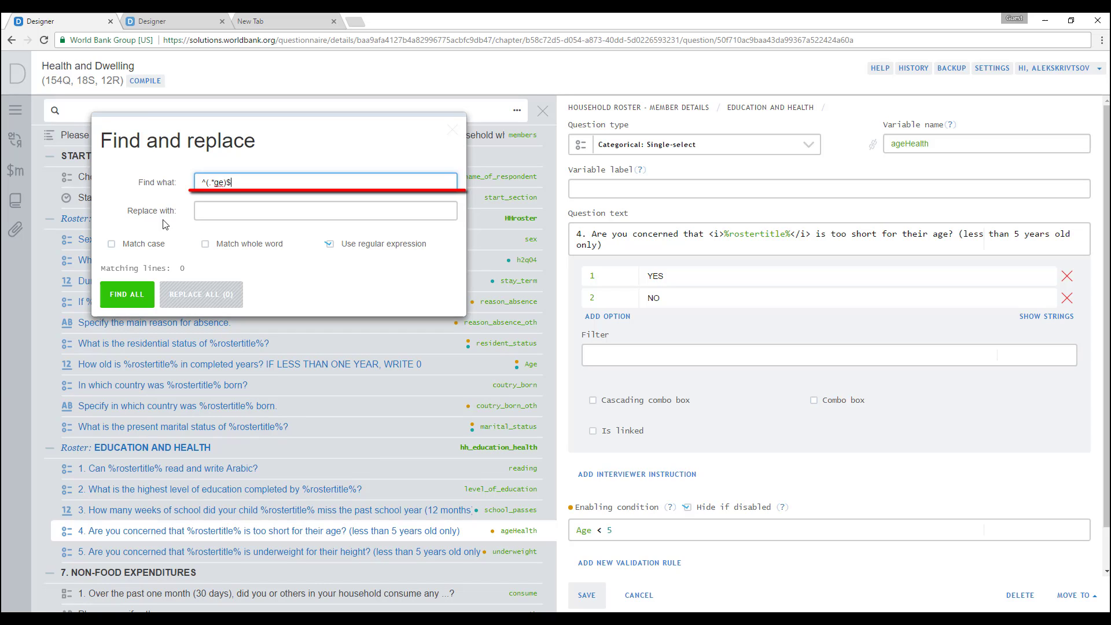
click(136, 293)
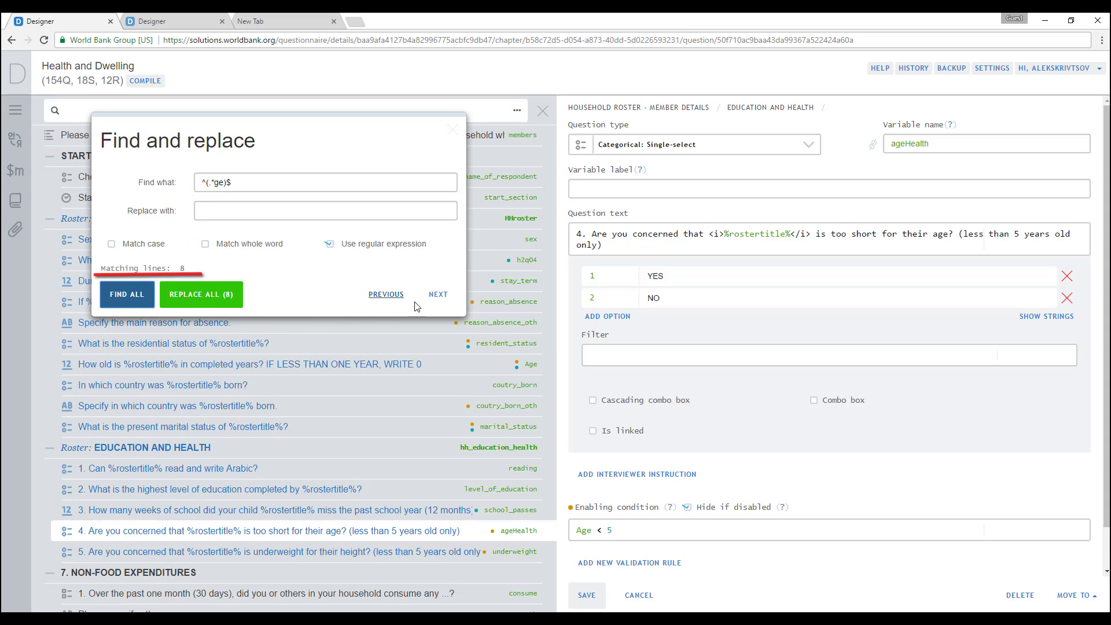
- Step through the regex matches to the Age question, then close Find and replace
click(438, 295)
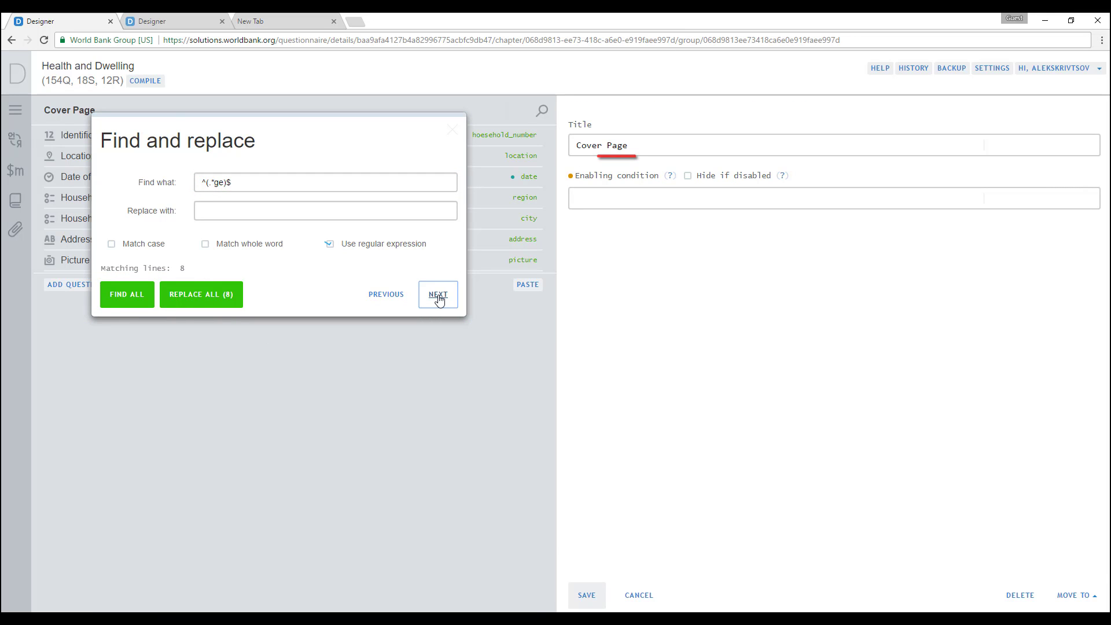
click(438, 296)
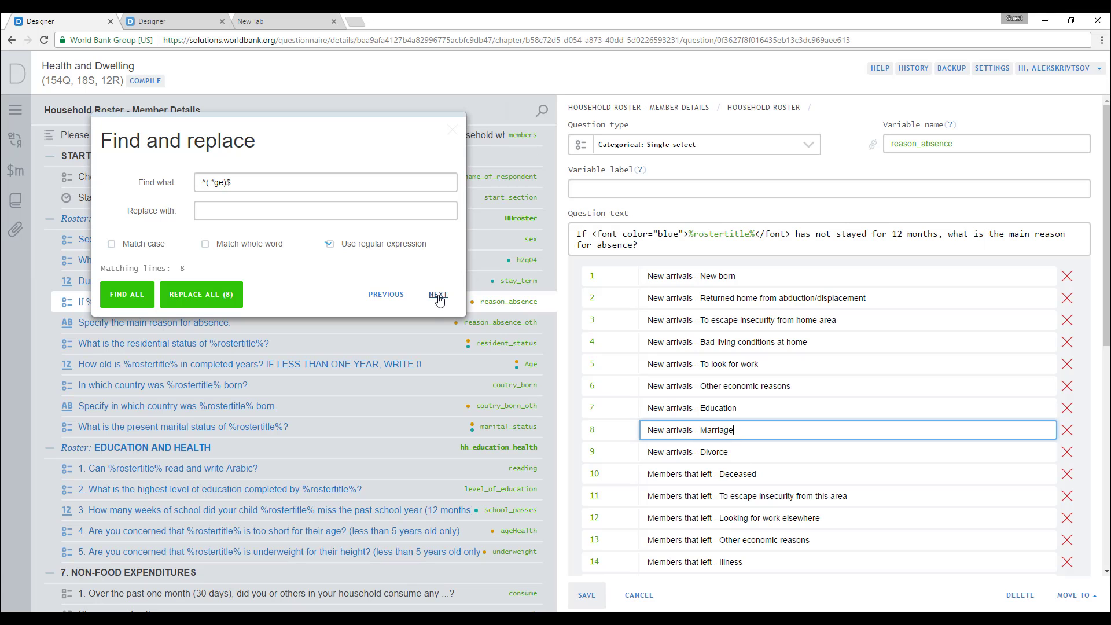
click(438, 295)
click(438, 295)
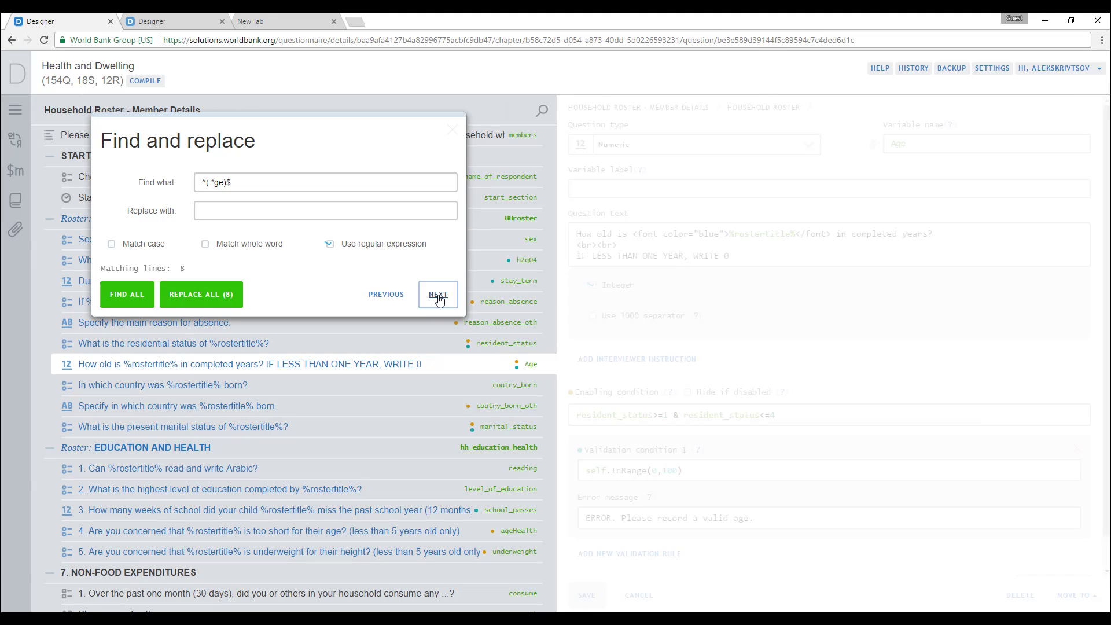
click(438, 295)
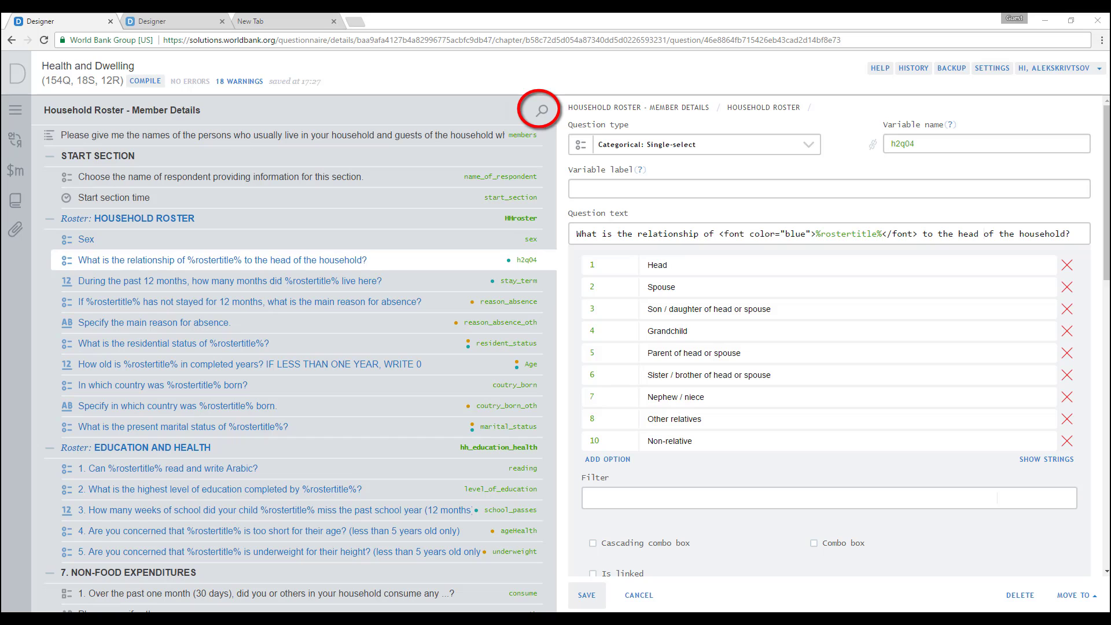
- Find h2q04 and replace all 7 occurrences with relationship_to_the_head, confirming the replacement
click(541, 110)
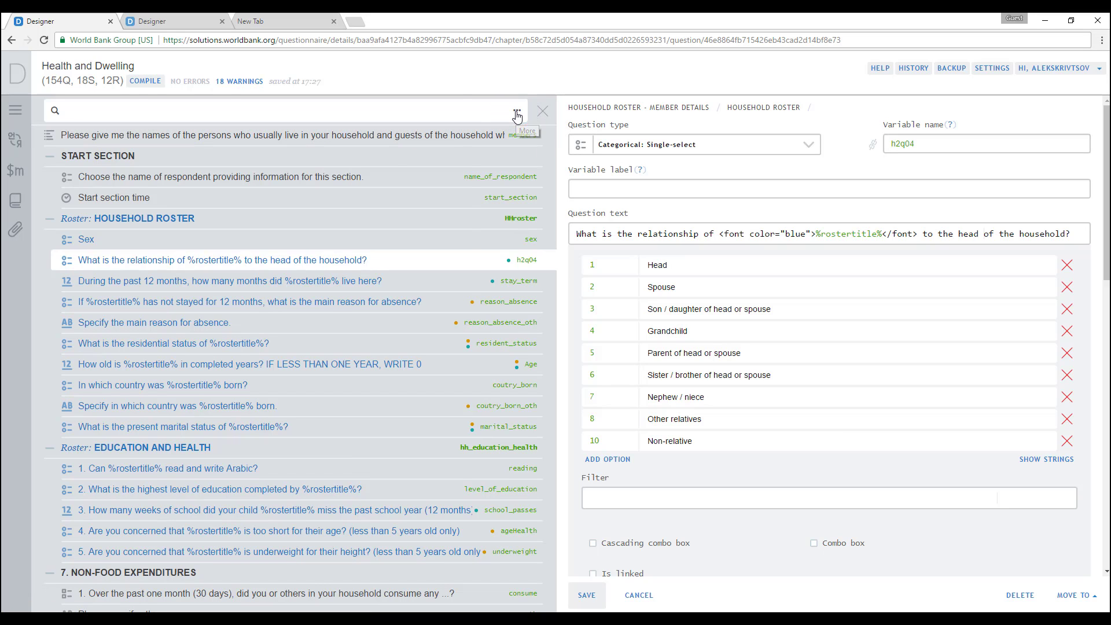
click(517, 110)
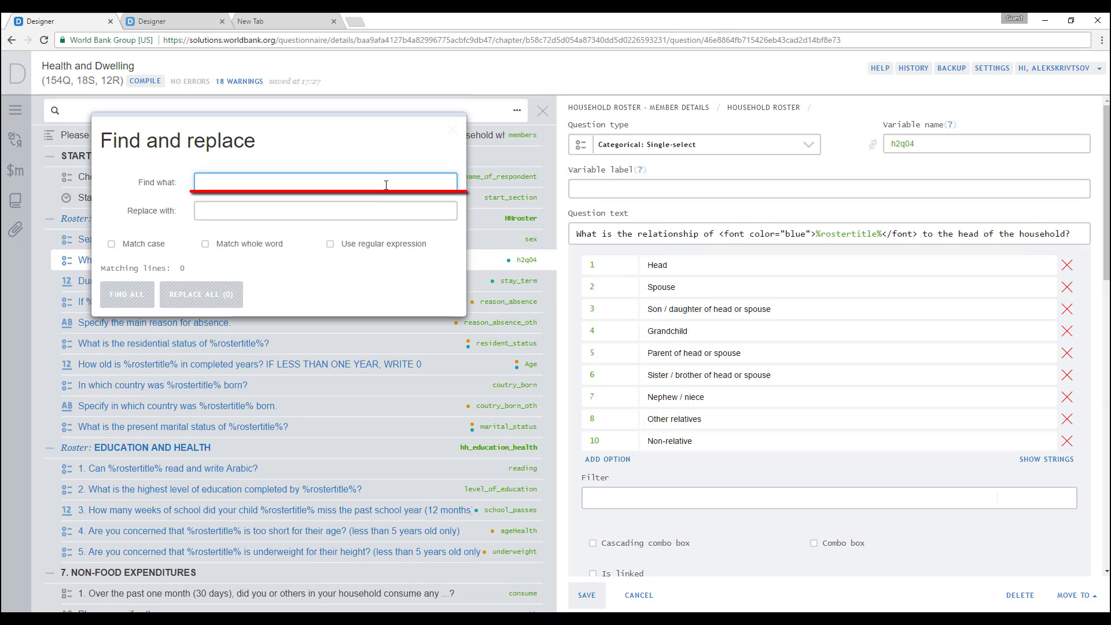
text(h2q04)
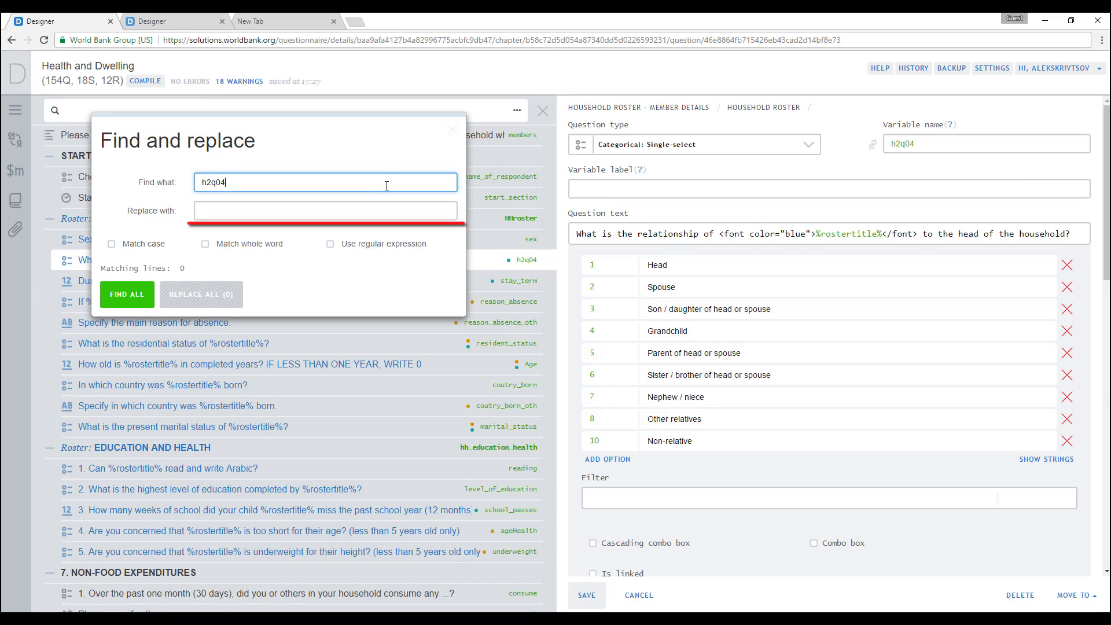
click(373, 212)
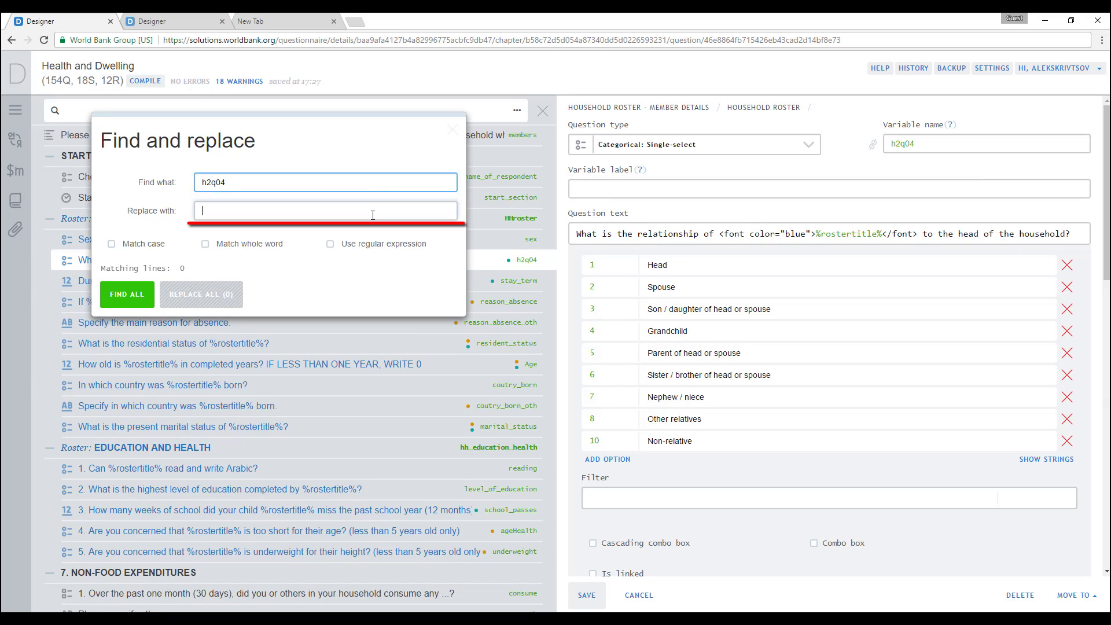
text(relationship_to_the_head)
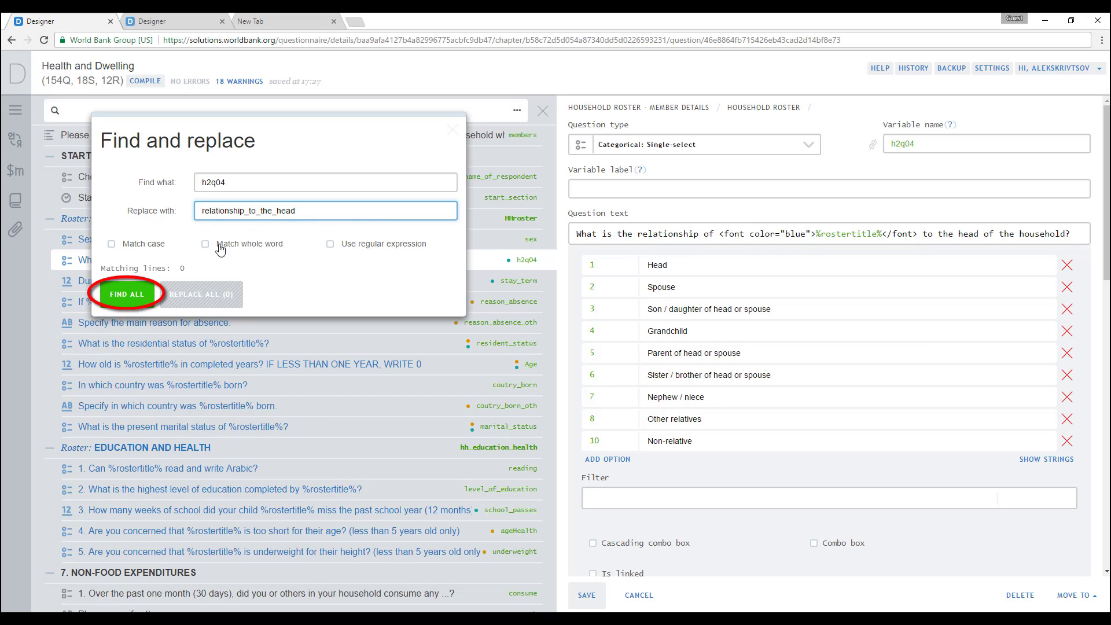
click(146, 299)
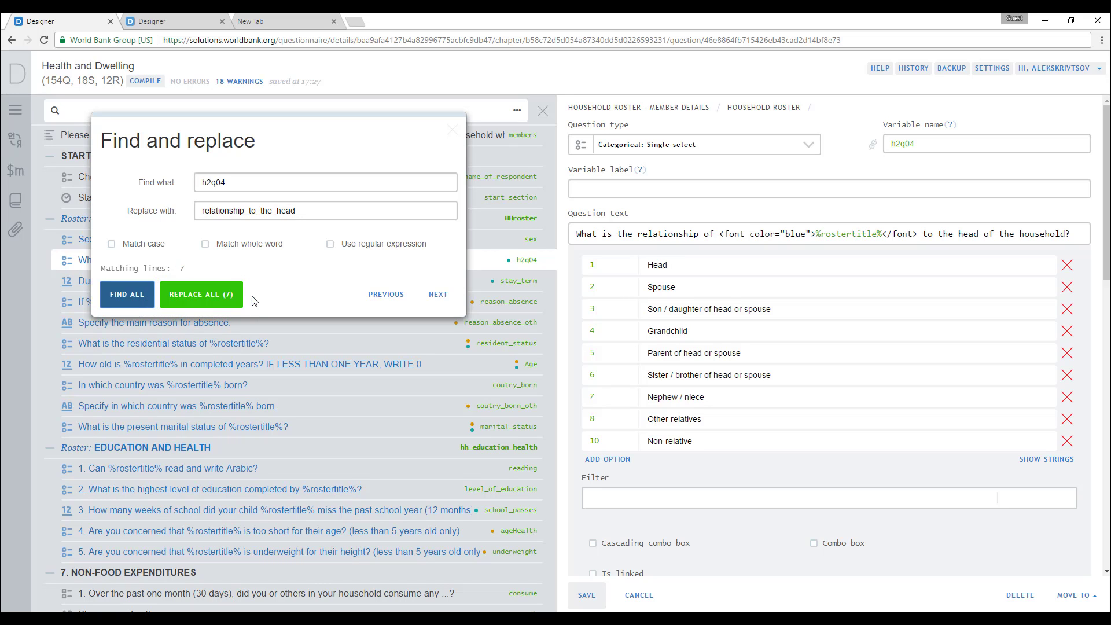
click(235, 298)
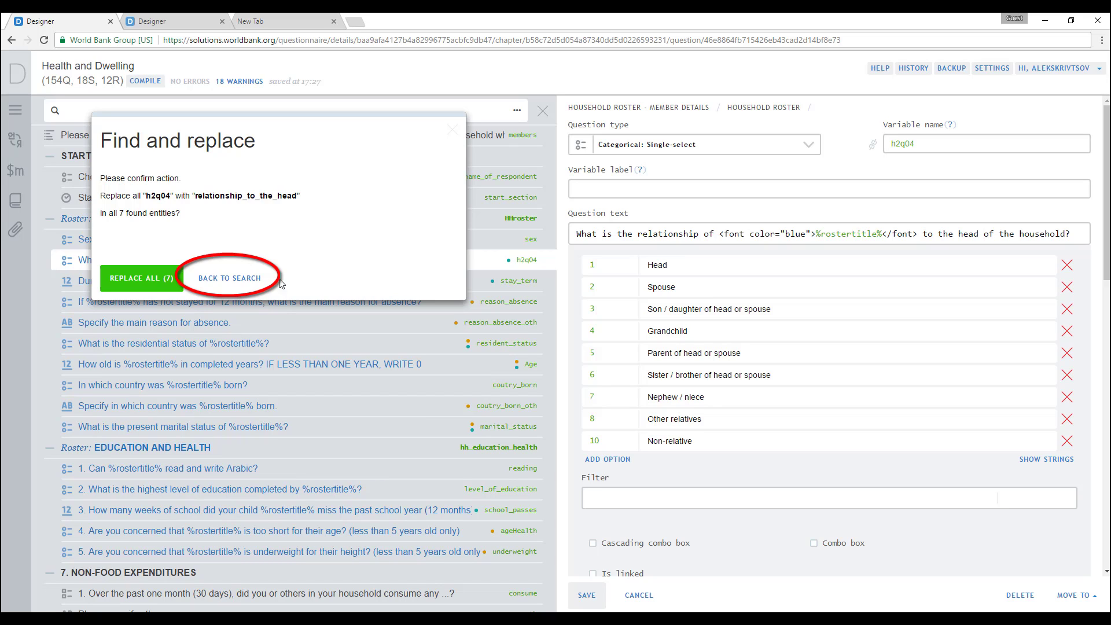
click(176, 279)
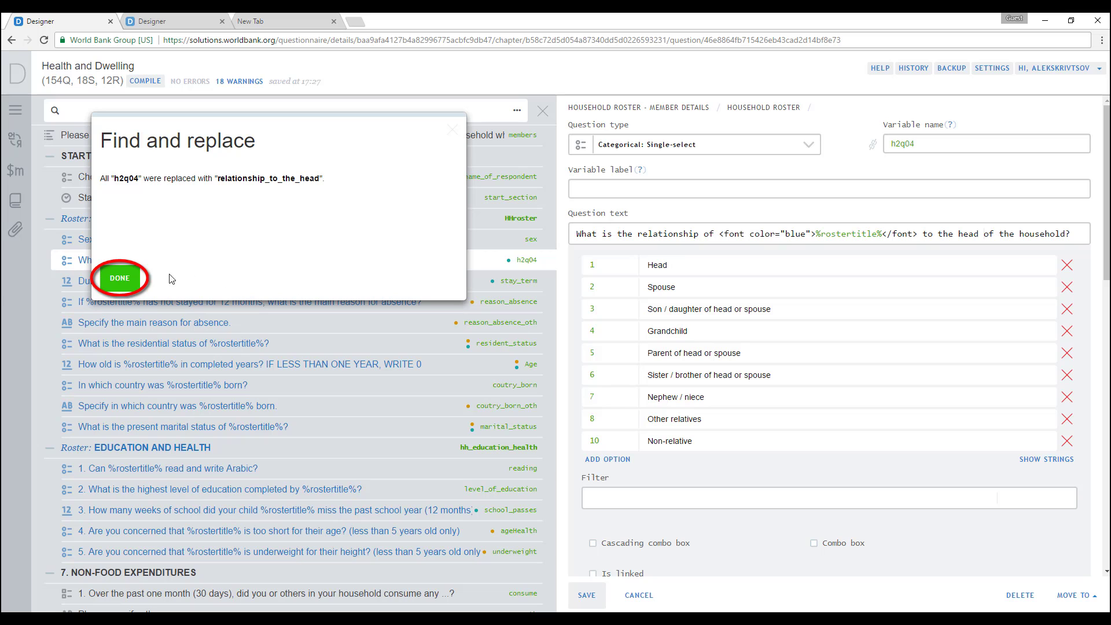
click(121, 279)
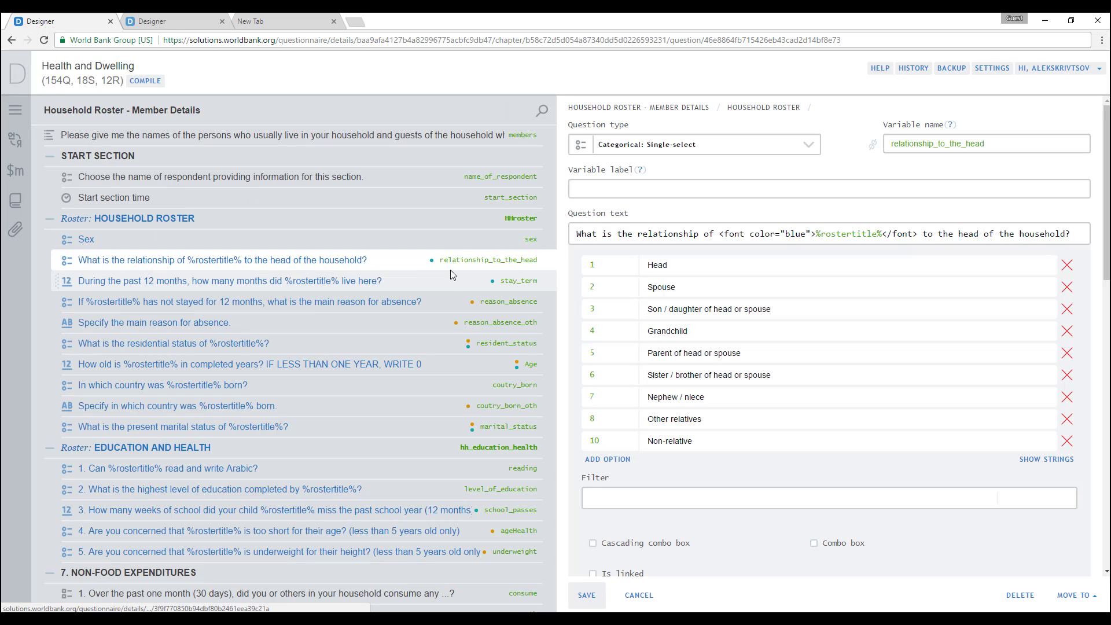
- Compile the Health and Dwelling questionnaire, getting no errors and 18 warnings
click(145, 80)
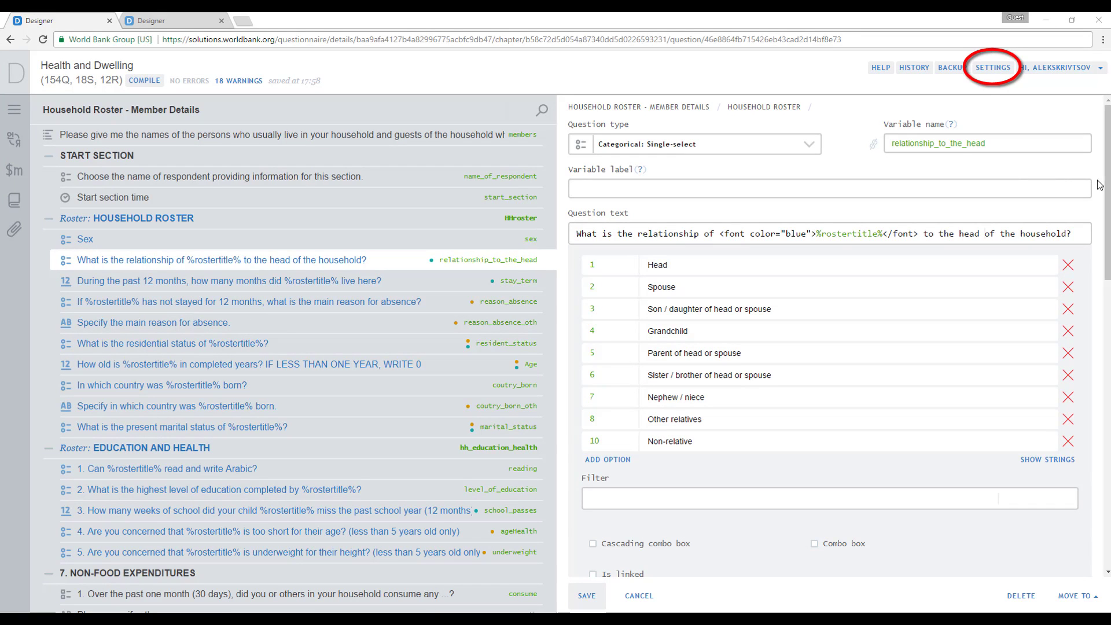
- In the questionnaire settings, enter the collaborator's e-mail, choose Edit permission, and send the invitation
click(991, 69)
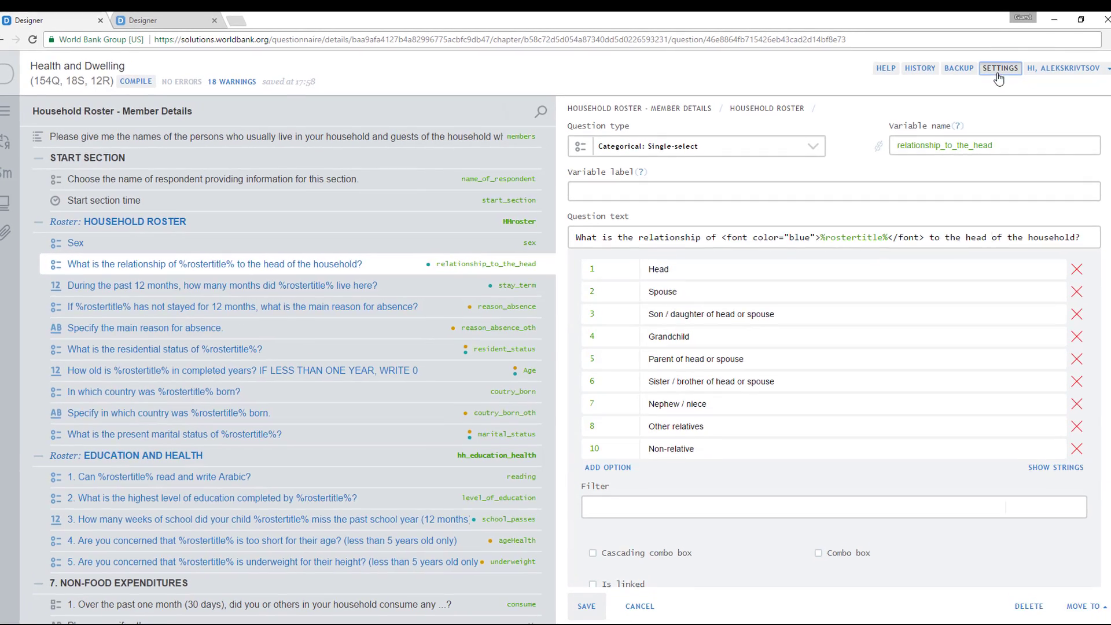
text(example@example.net)
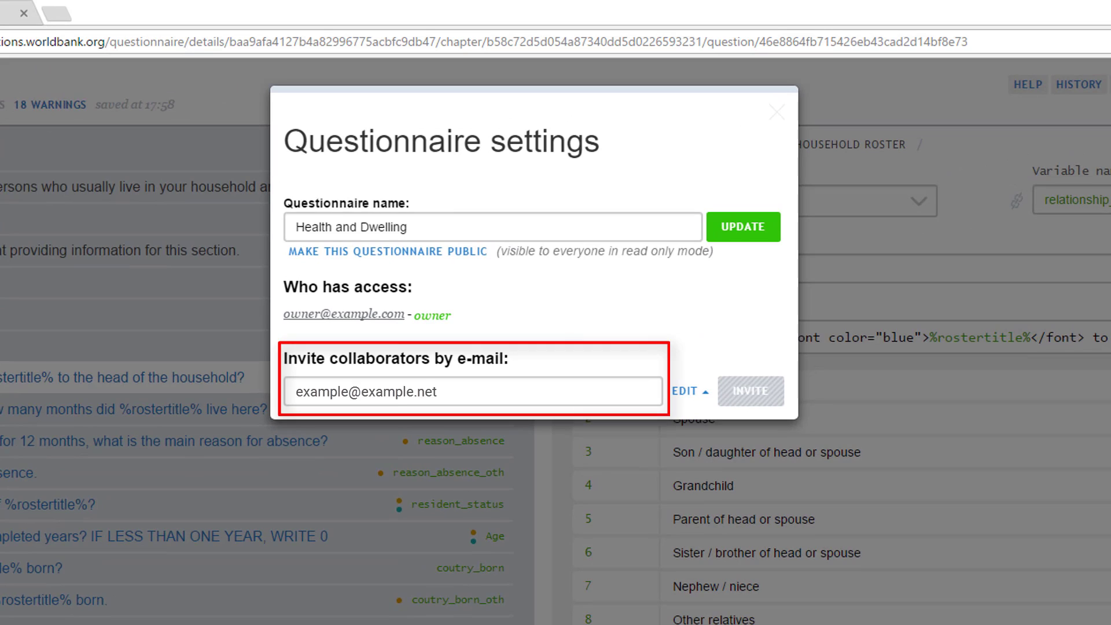
click(591, 395)
key(Tab)
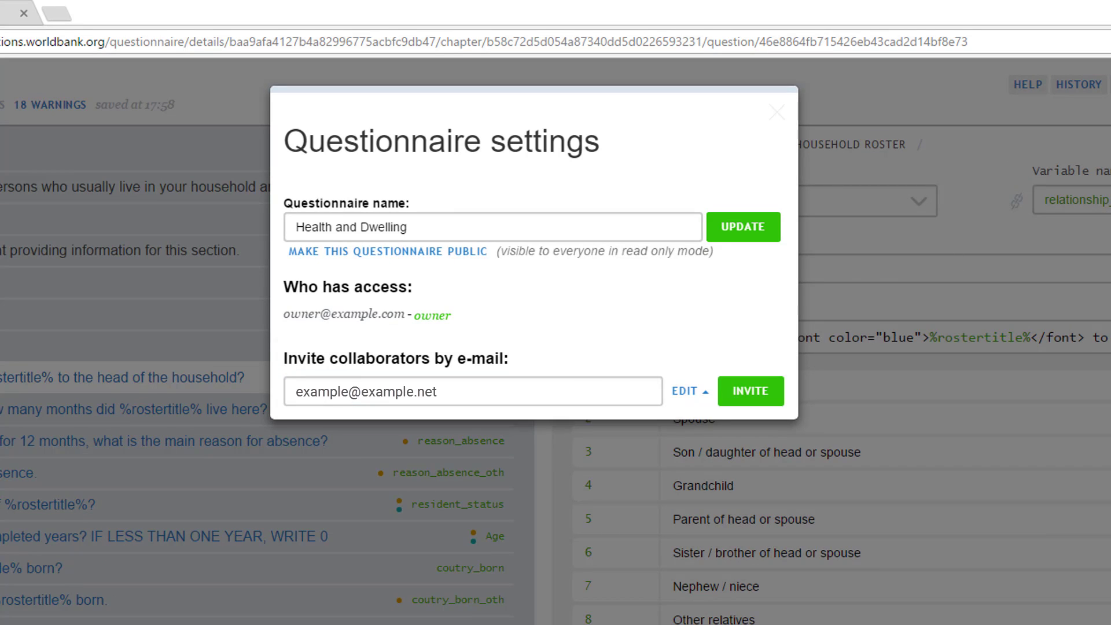
click(706, 395)
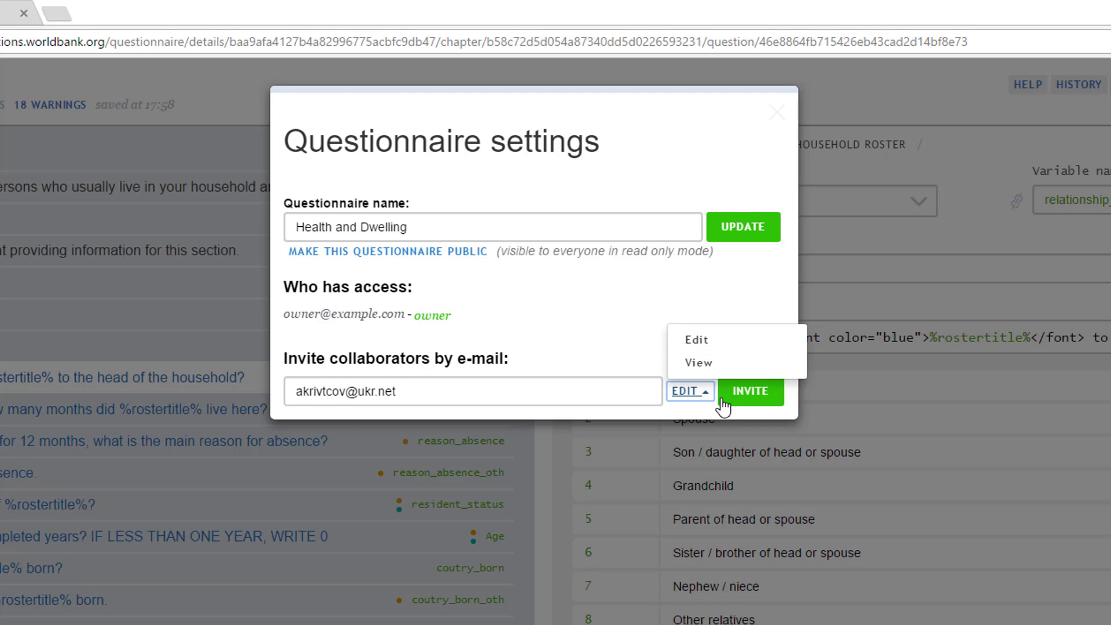
click(736, 402)
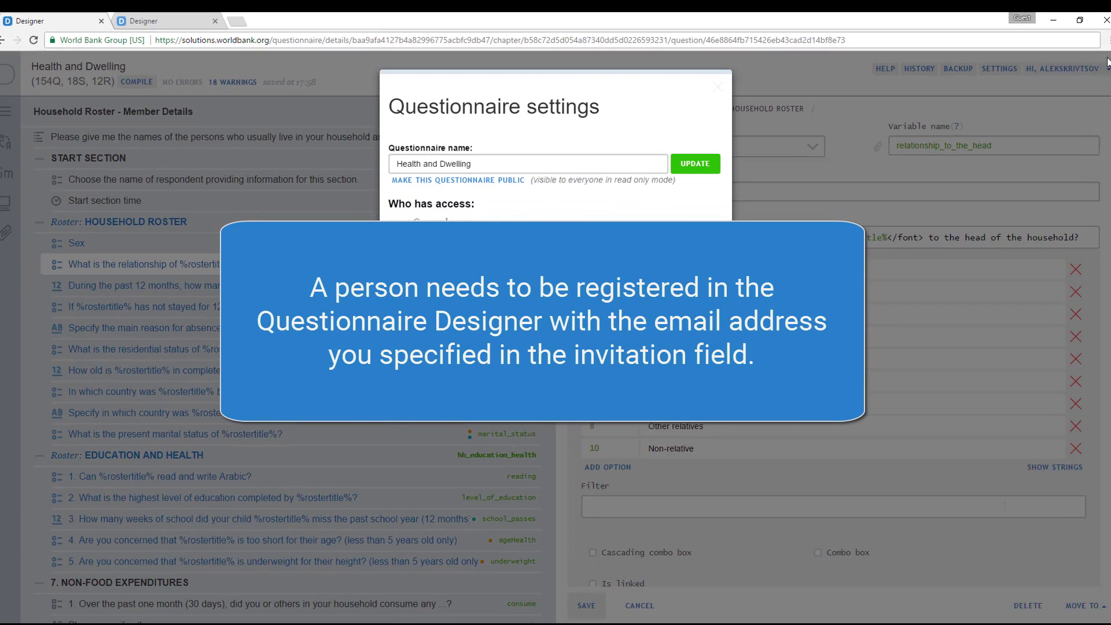
- Close the Questionnaire settings dialog to return to the questionnaire editor
click(715, 87)
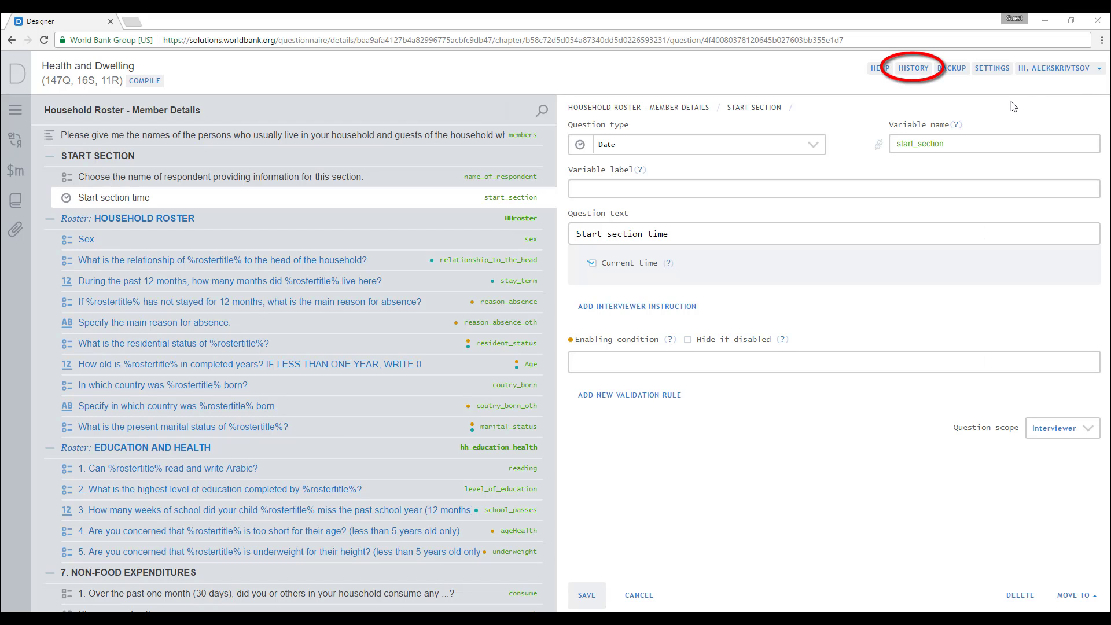
- Open the HISTORY page listing every questionnaire edit with its timestamp
click(913, 70)
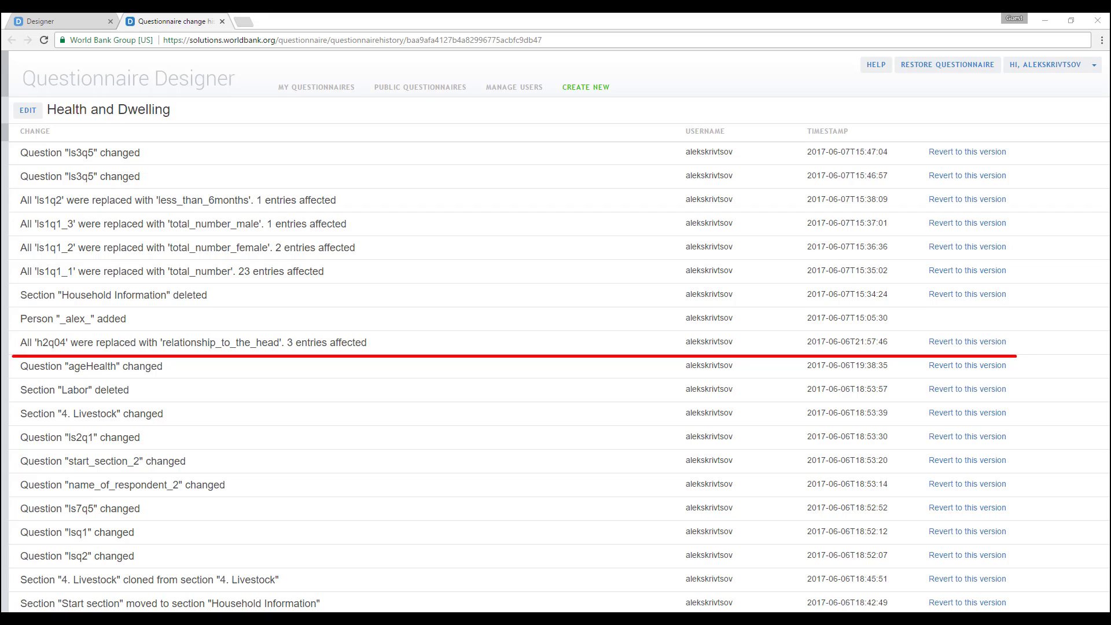
- Revert to the 2017-06-06T21:57:46 h2q04-replacement version and show the sections list
click(998, 343)
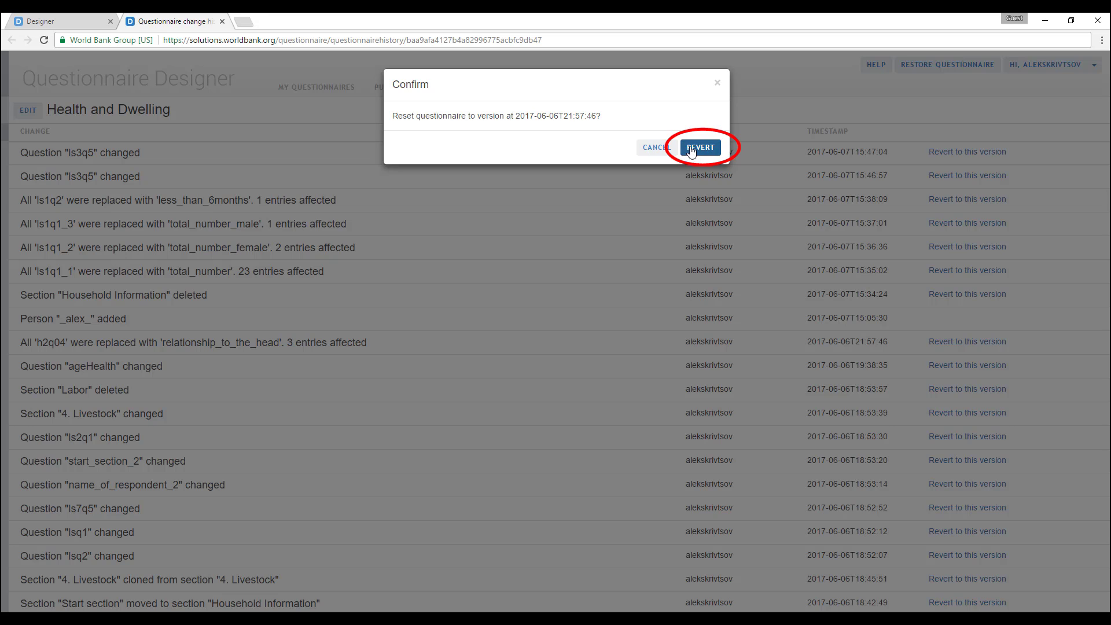
click(694, 153)
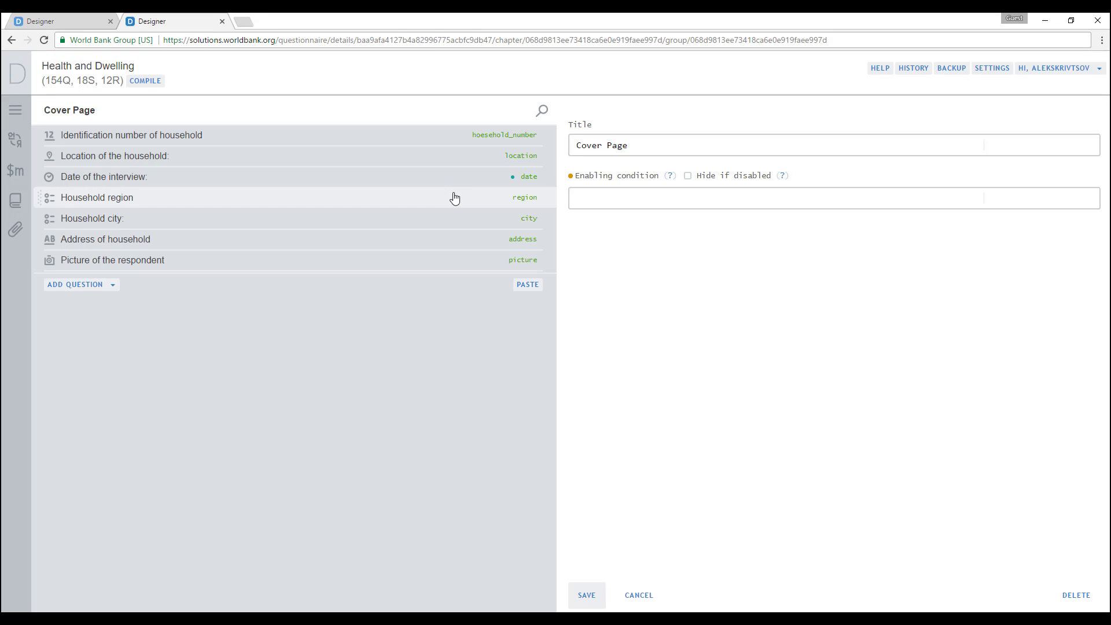
click(15, 110)
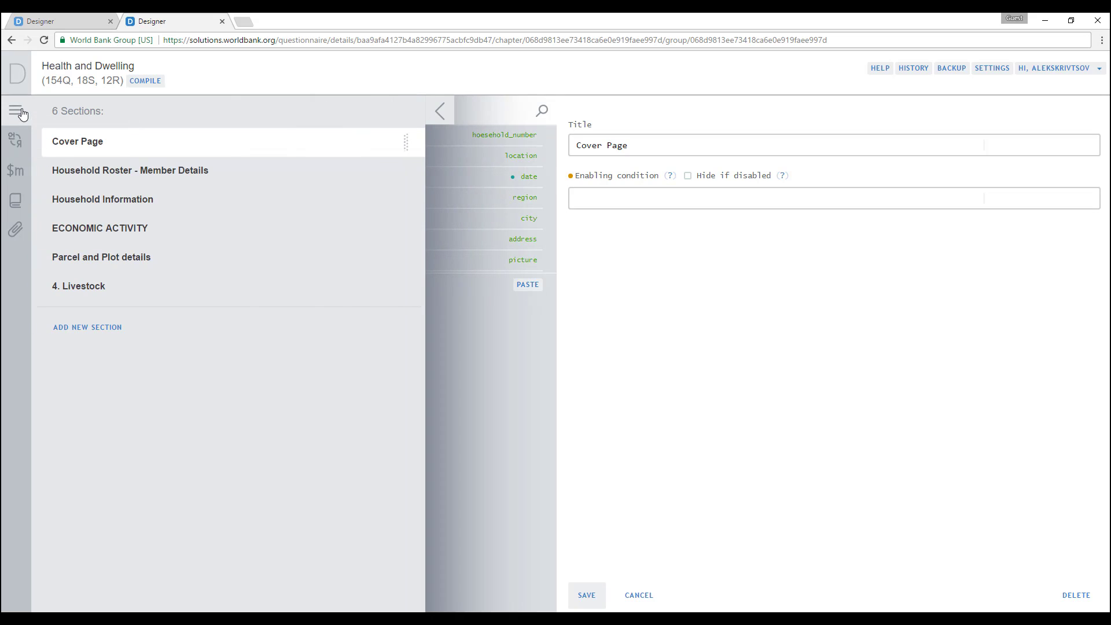